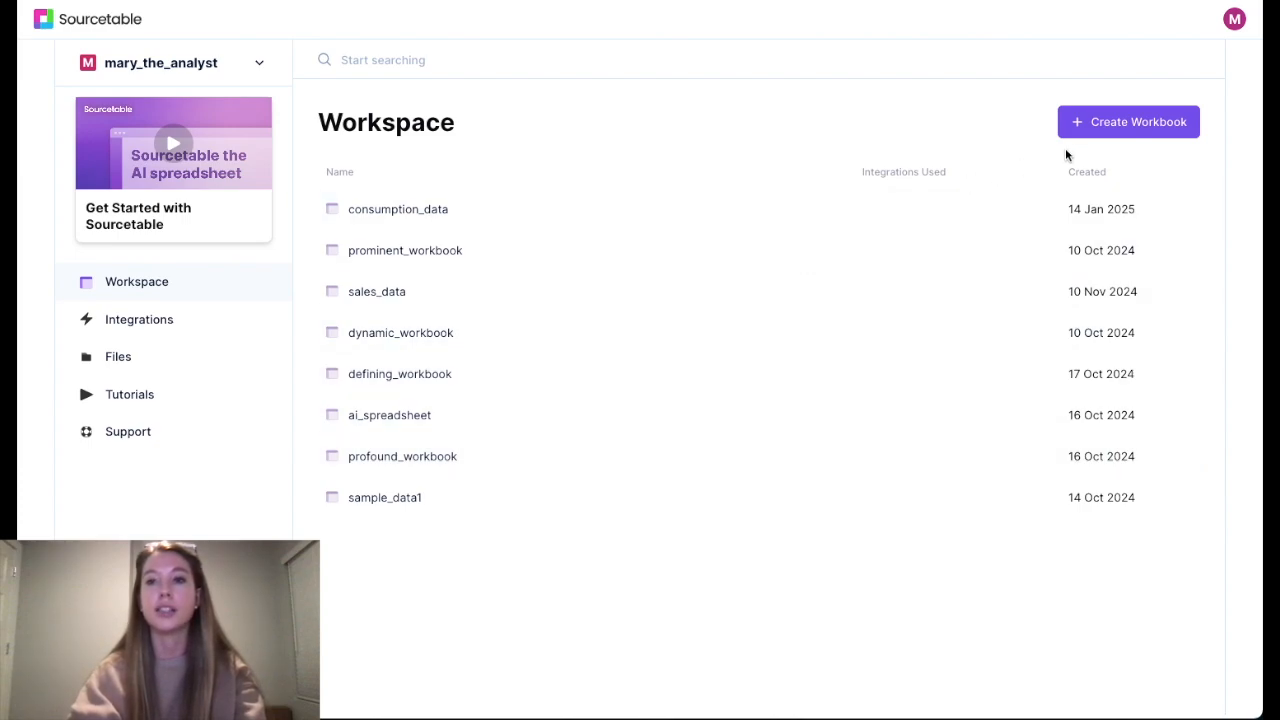
# - Create a new workbook named sample_workbook
pyautogui.click(1098, 131)
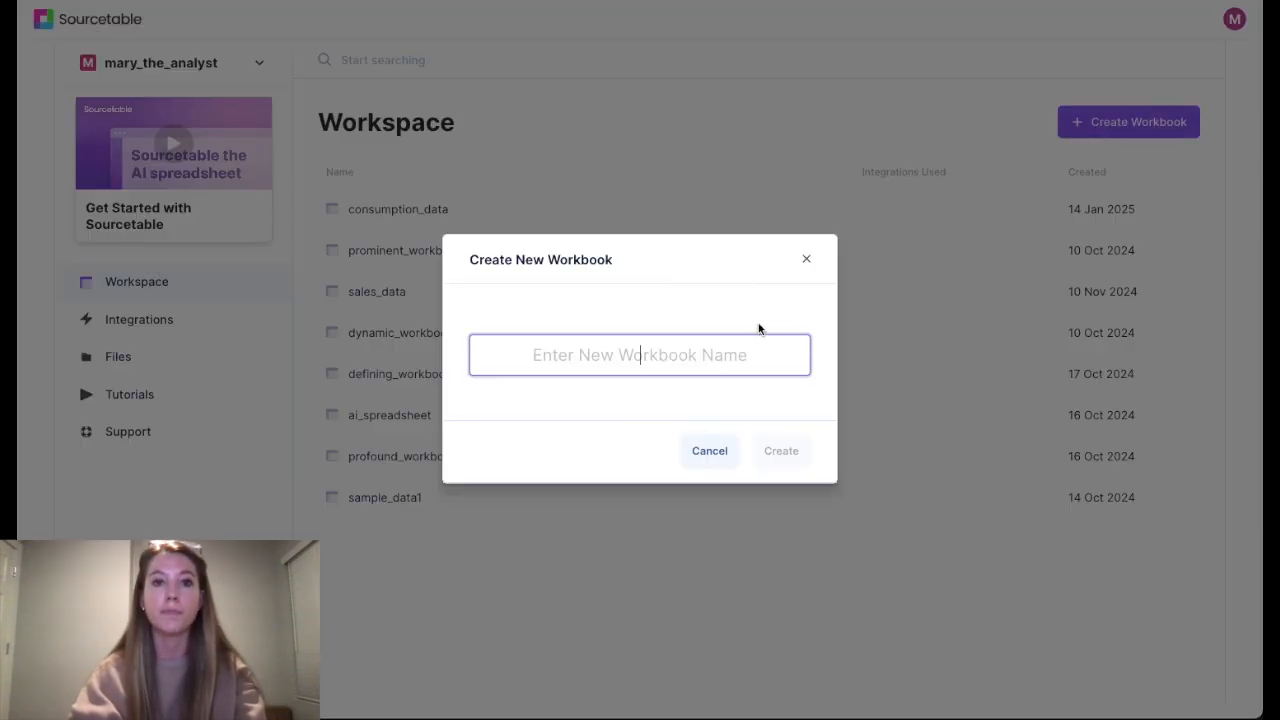
pyautogui.write('S')
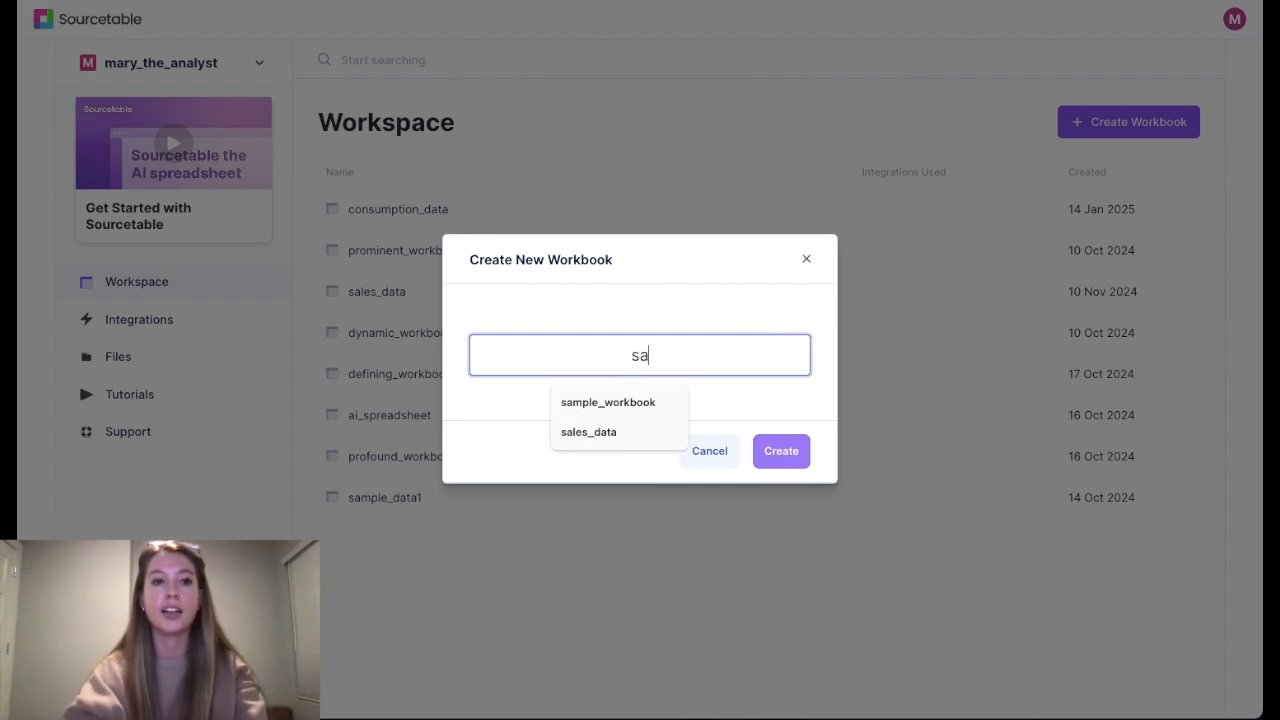
pyautogui.write('ampl')
pyautogui.click(638, 402)
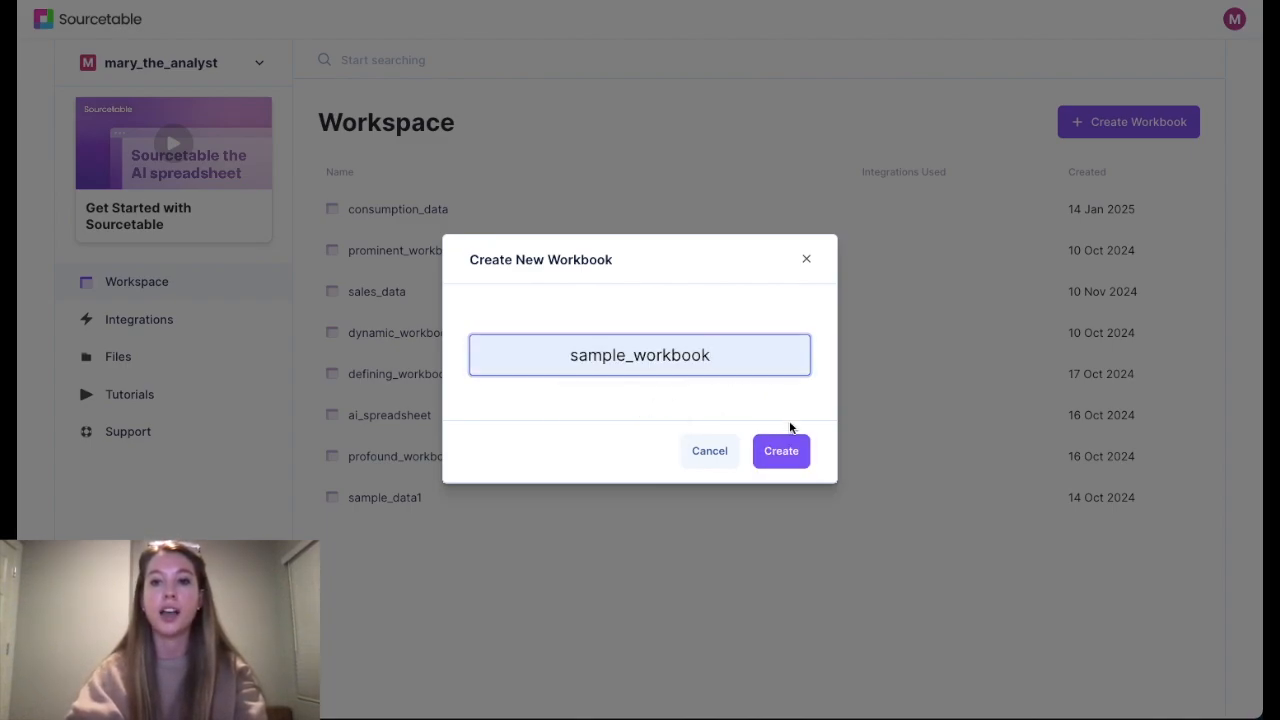
pyautogui.click(782, 453)
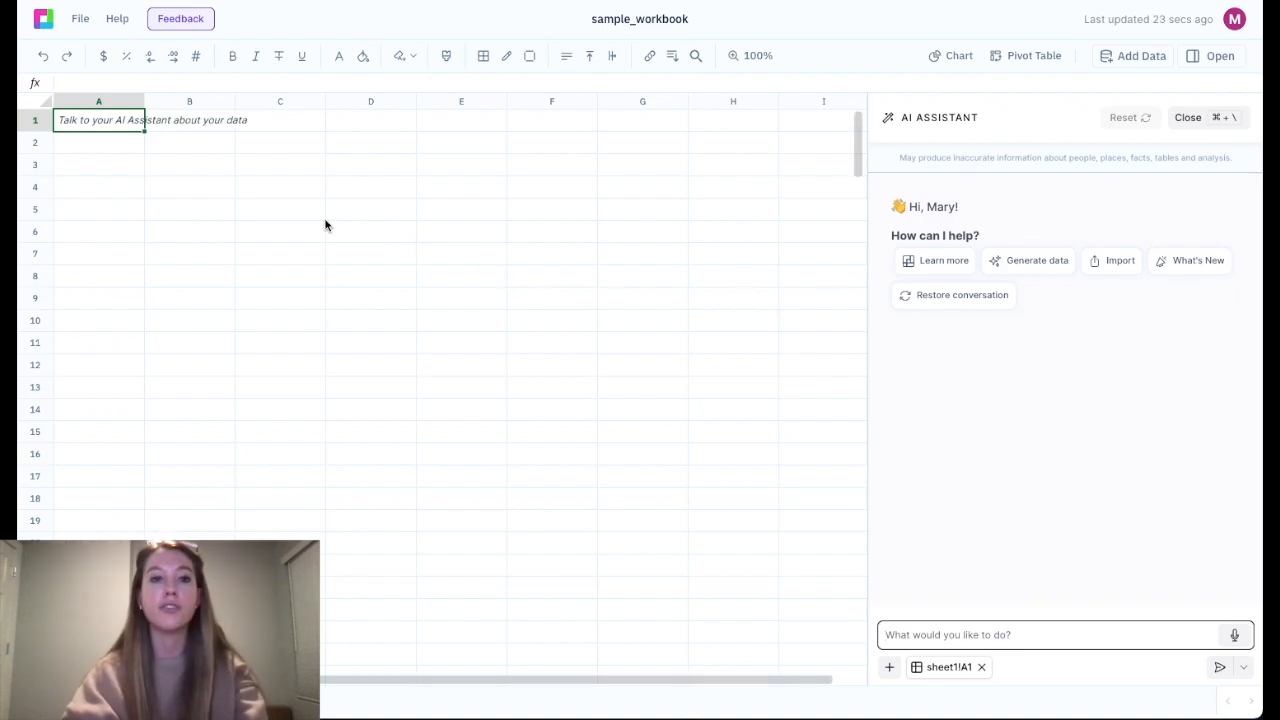
pyautogui.click(72, 27)
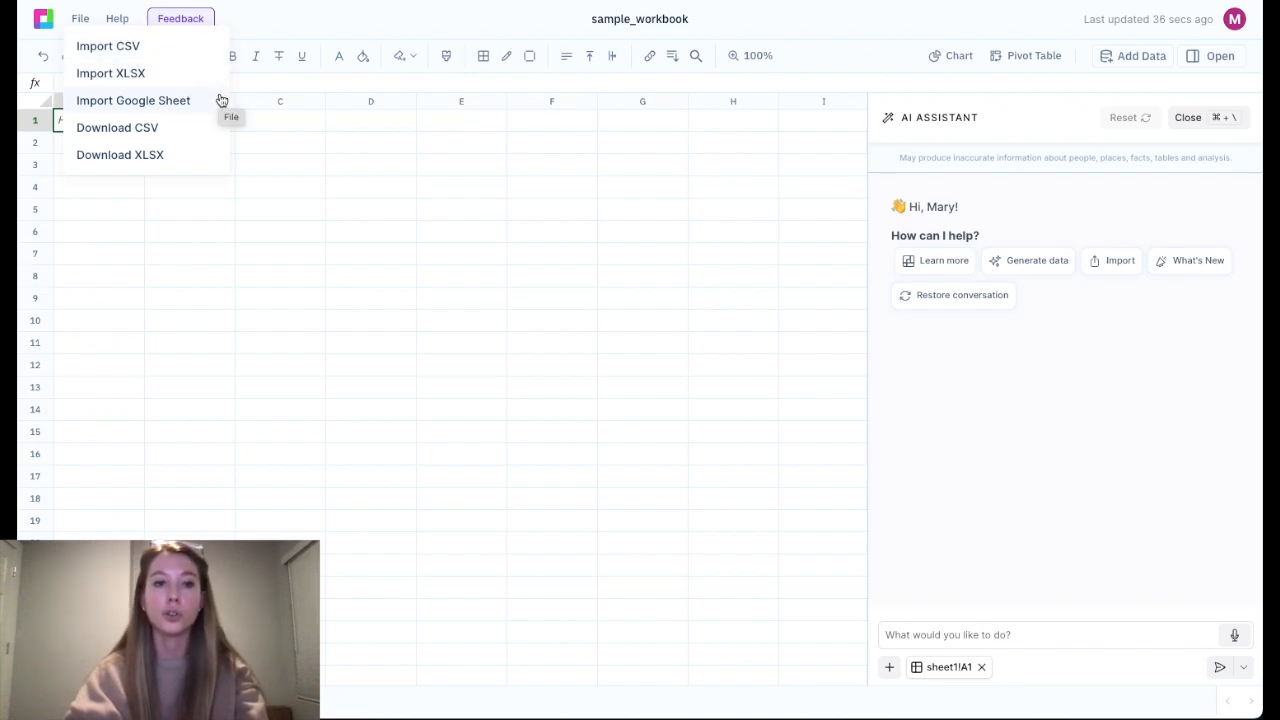
pyautogui.click(672, 260)
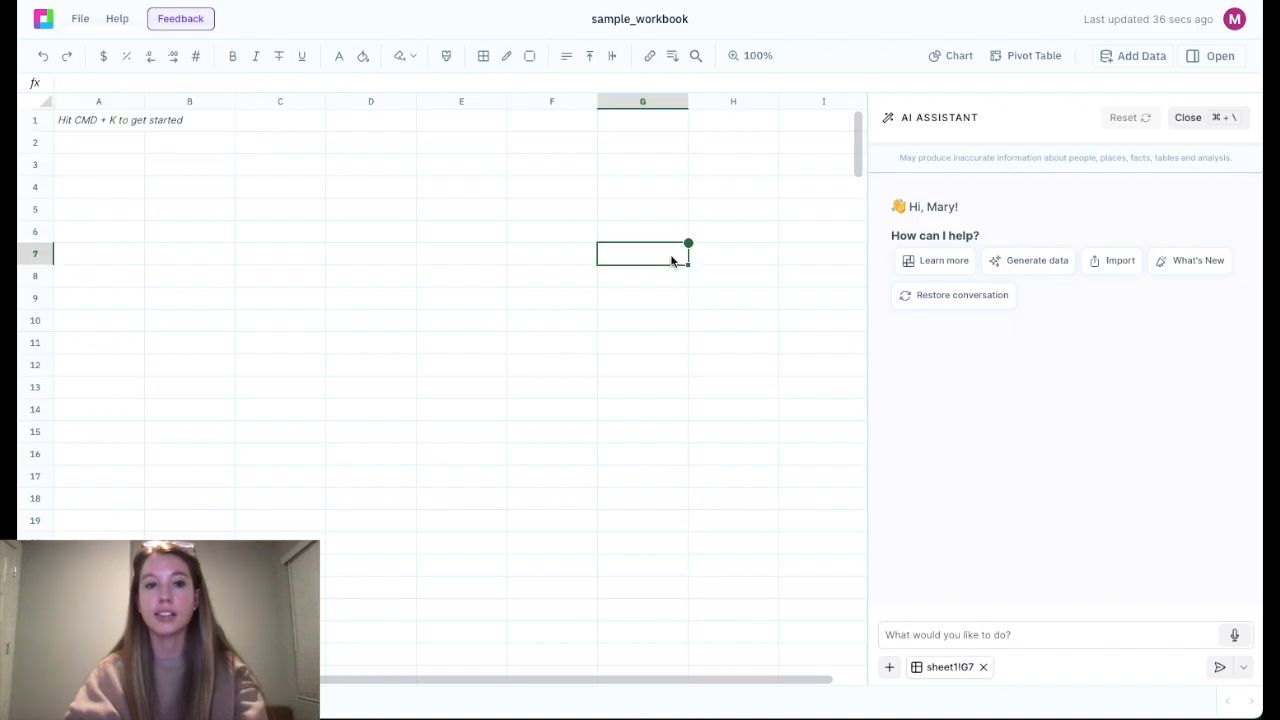
# - Have the AI assistant generate sample customer purchase history with sales totals and insert the table into the workbook
pyautogui.click(1053, 268)
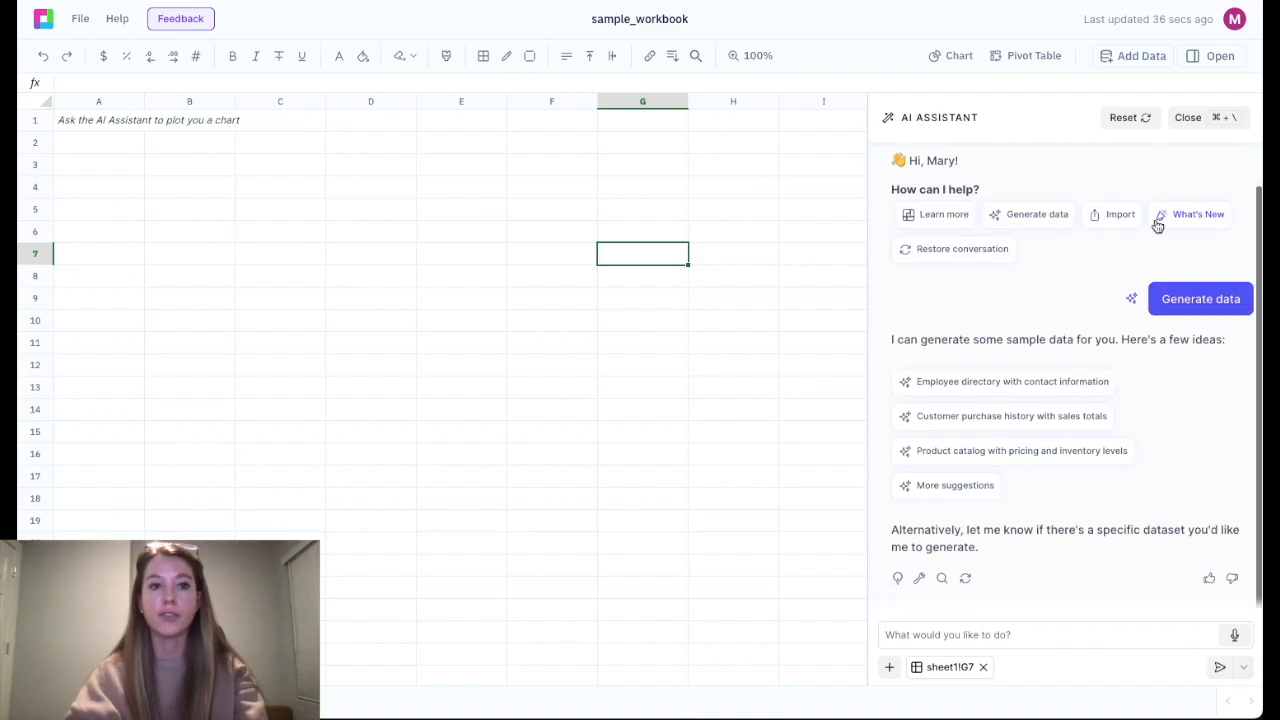
pyautogui.click(1089, 420)
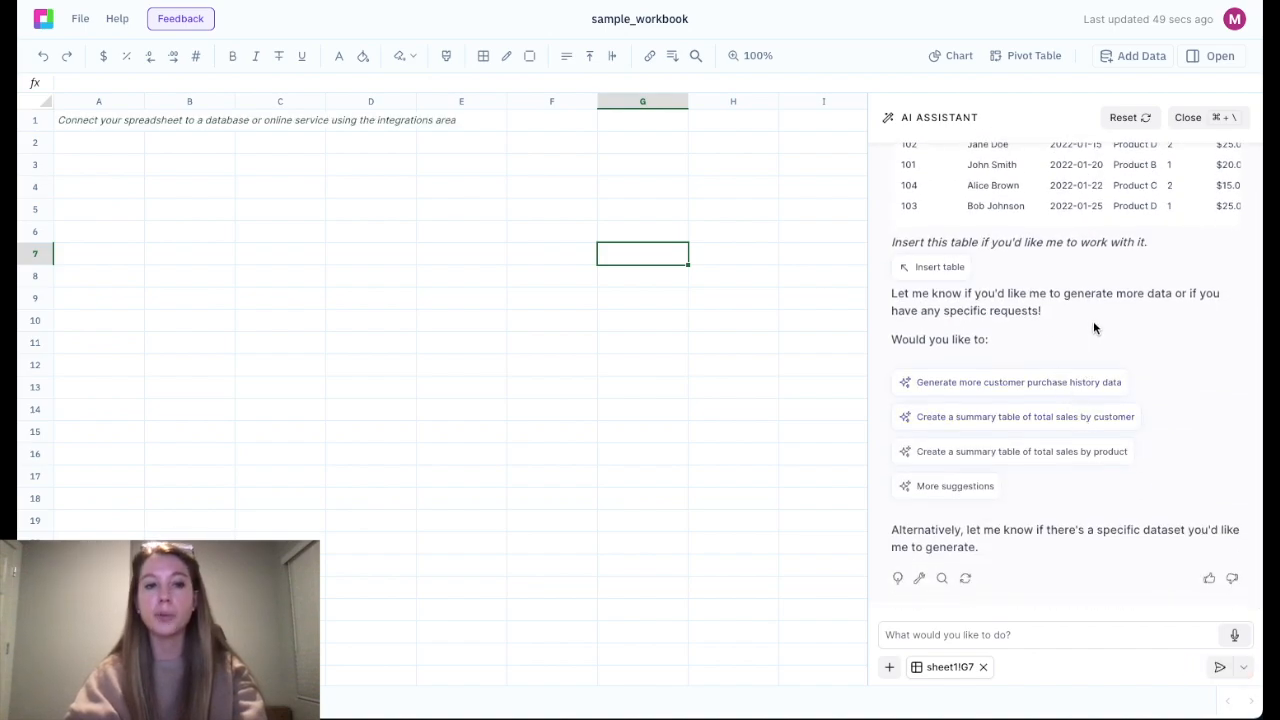
pyautogui.scroll(3, 1093, 321)
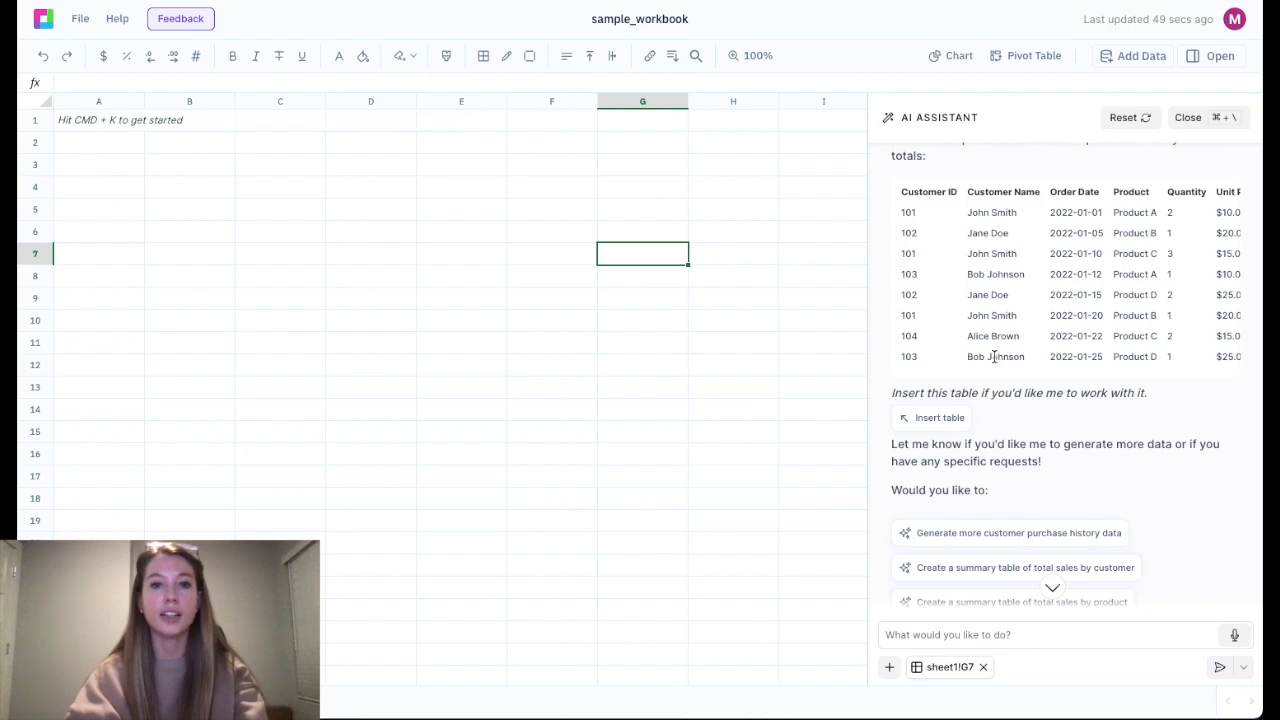
pyautogui.click(948, 420)
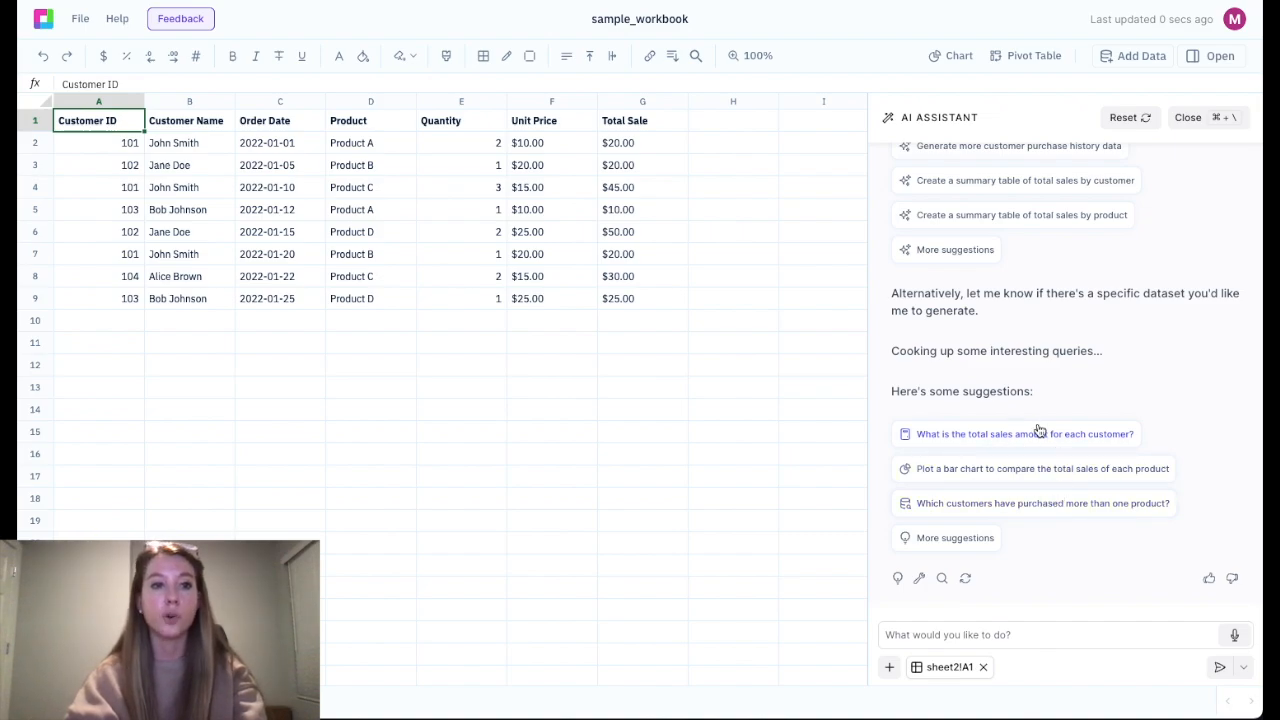
# - Ask the AI assistant for the total sales amount for each customer, using the data in A1:G9
pyautogui.moveTo(78, 125); pyautogui.dragTo(614, 297)
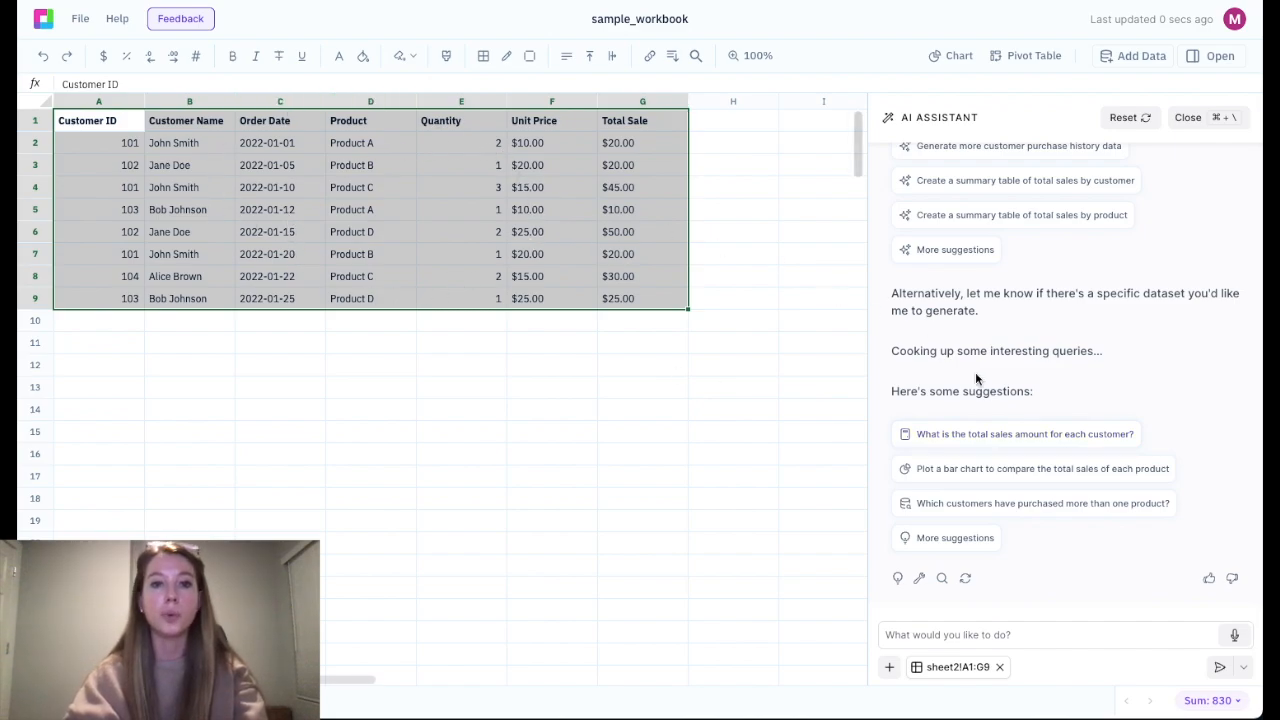
pyautogui.click(1002, 434)
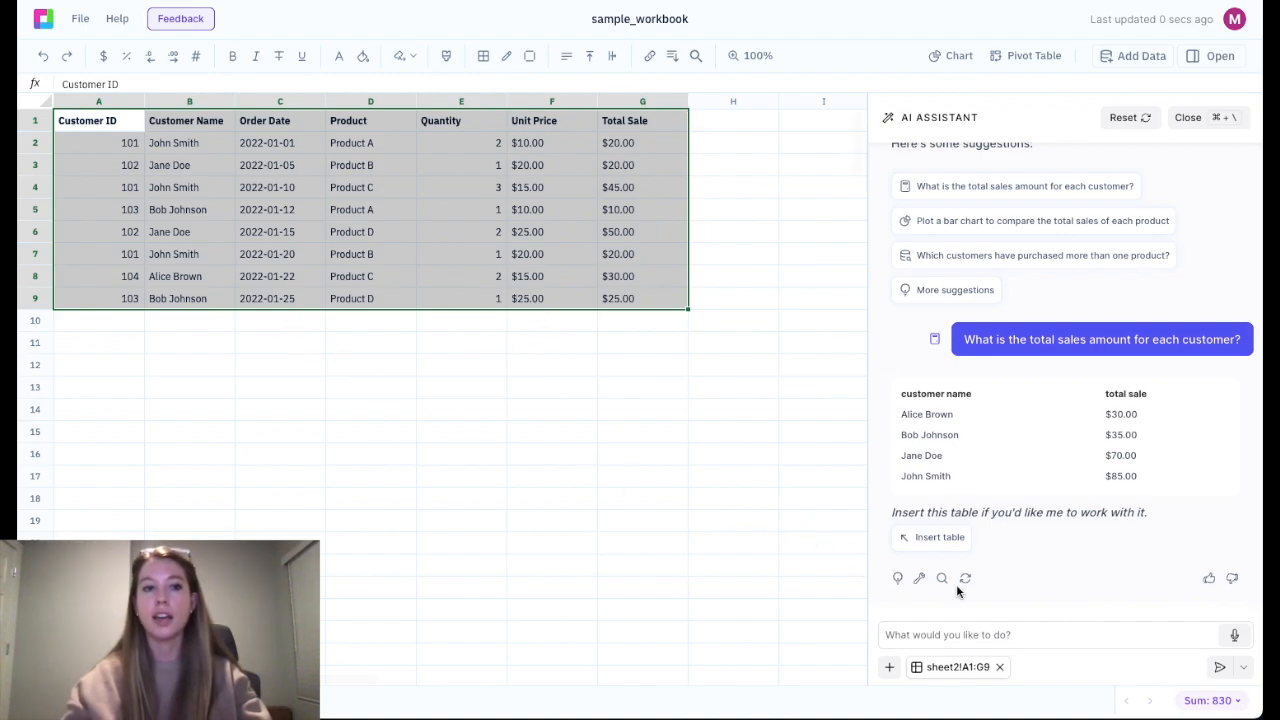
pyautogui.click(963, 630)
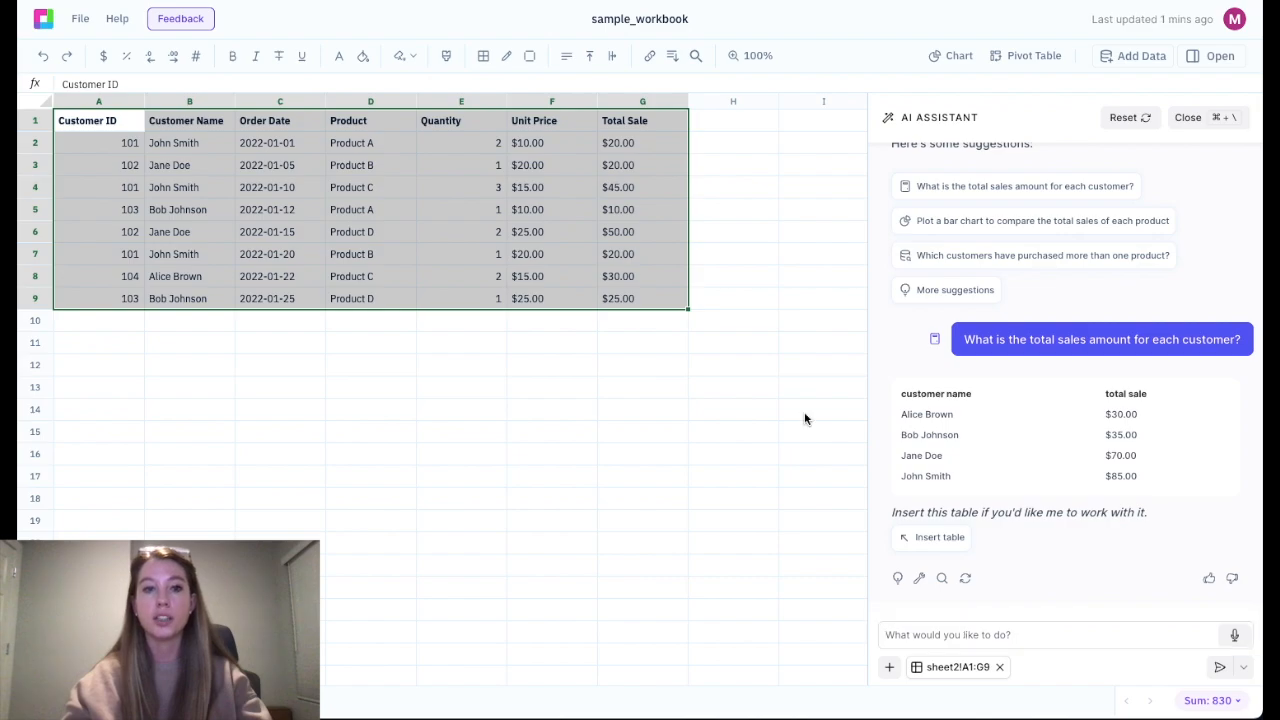
# - Add a Discounts column in H1:H9 with the values 20%, 10%, 20%, 25%, 30%, 25%, 20% and 25%
pyautogui.click(737, 122)
pyautogui.write('Discounts')
pyautogui.press('Return')
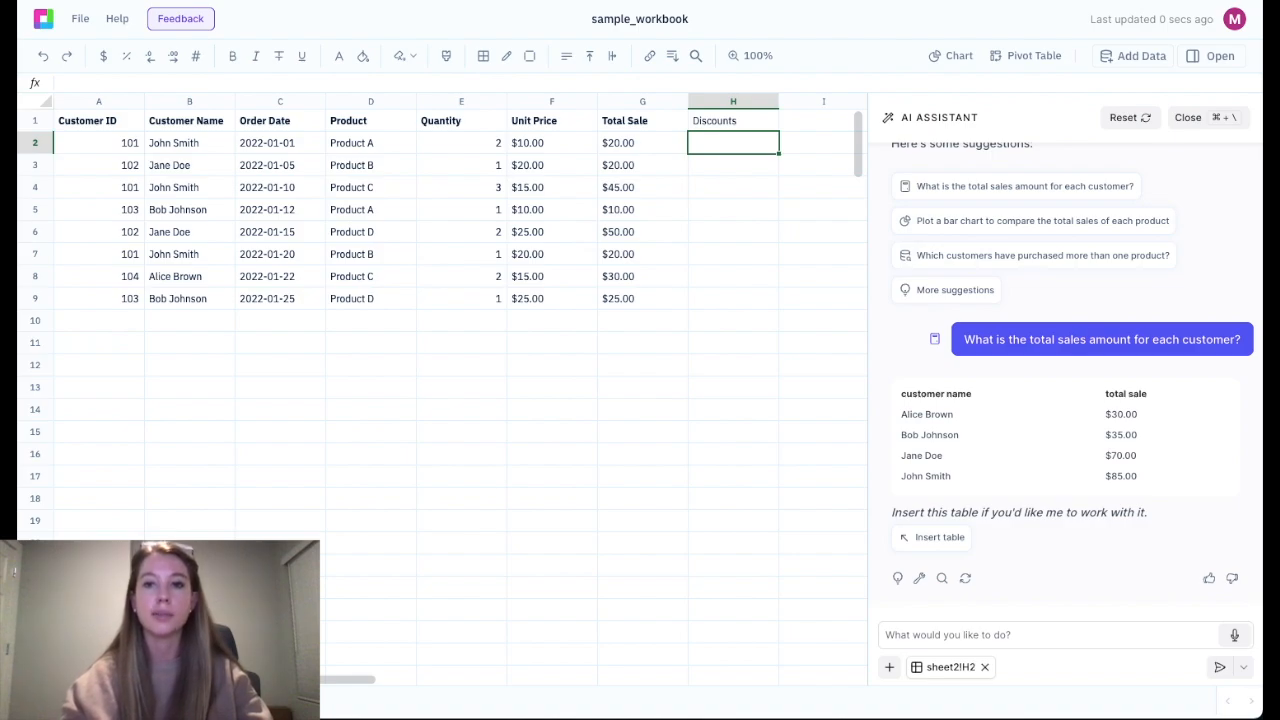
pyautogui.write('20')
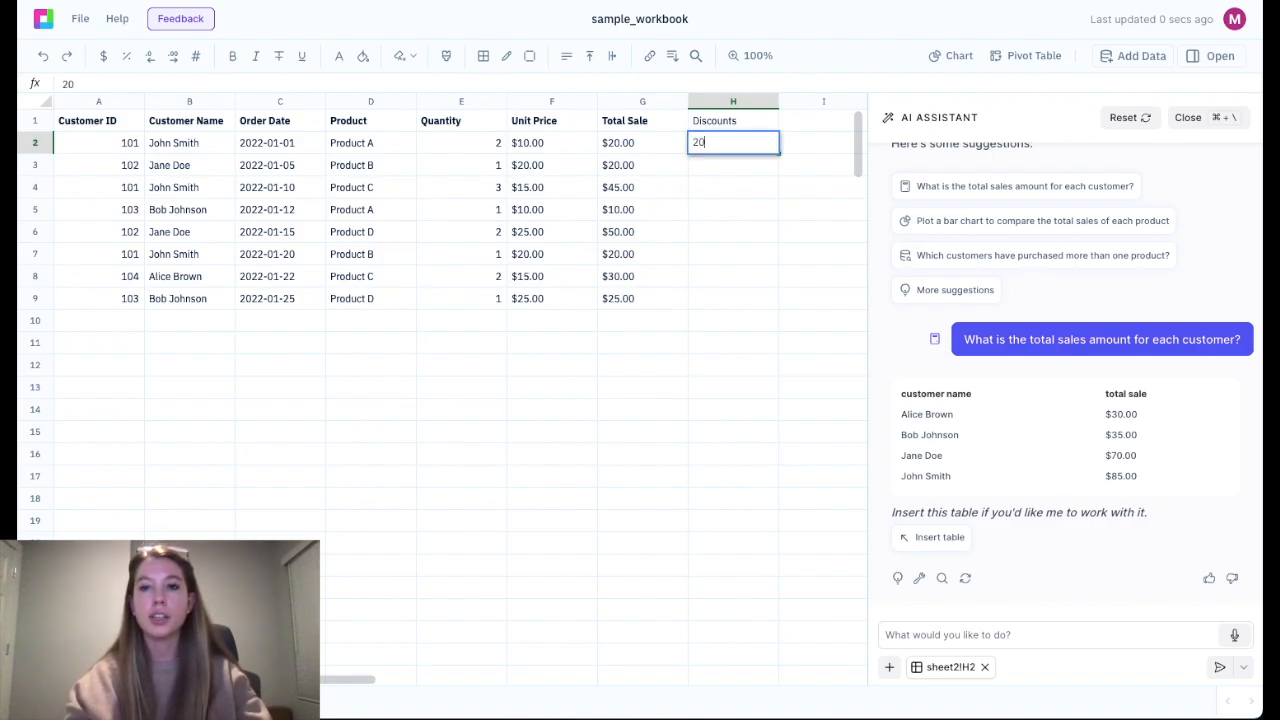
pyautogui.press('Return')
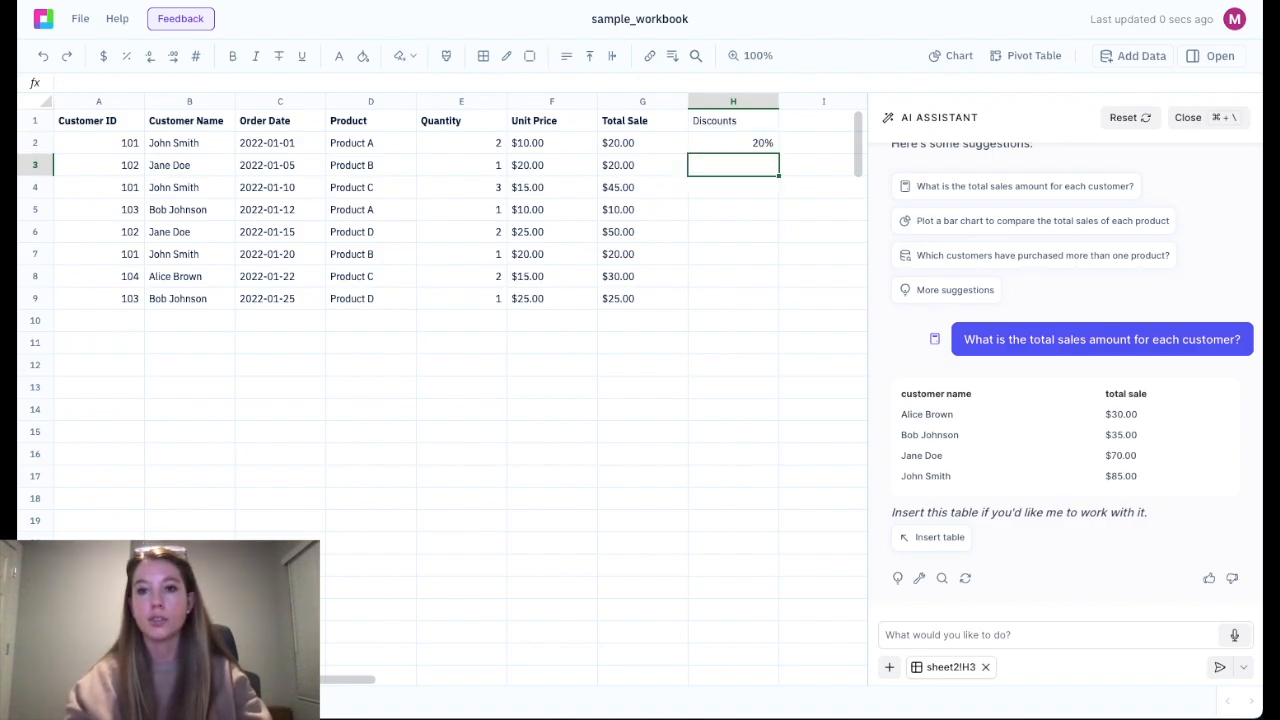
pyautogui.write('10')
# - Add the header Net Sales in cell I1, beside the Discounts column
pyautogui.click(793, 125)
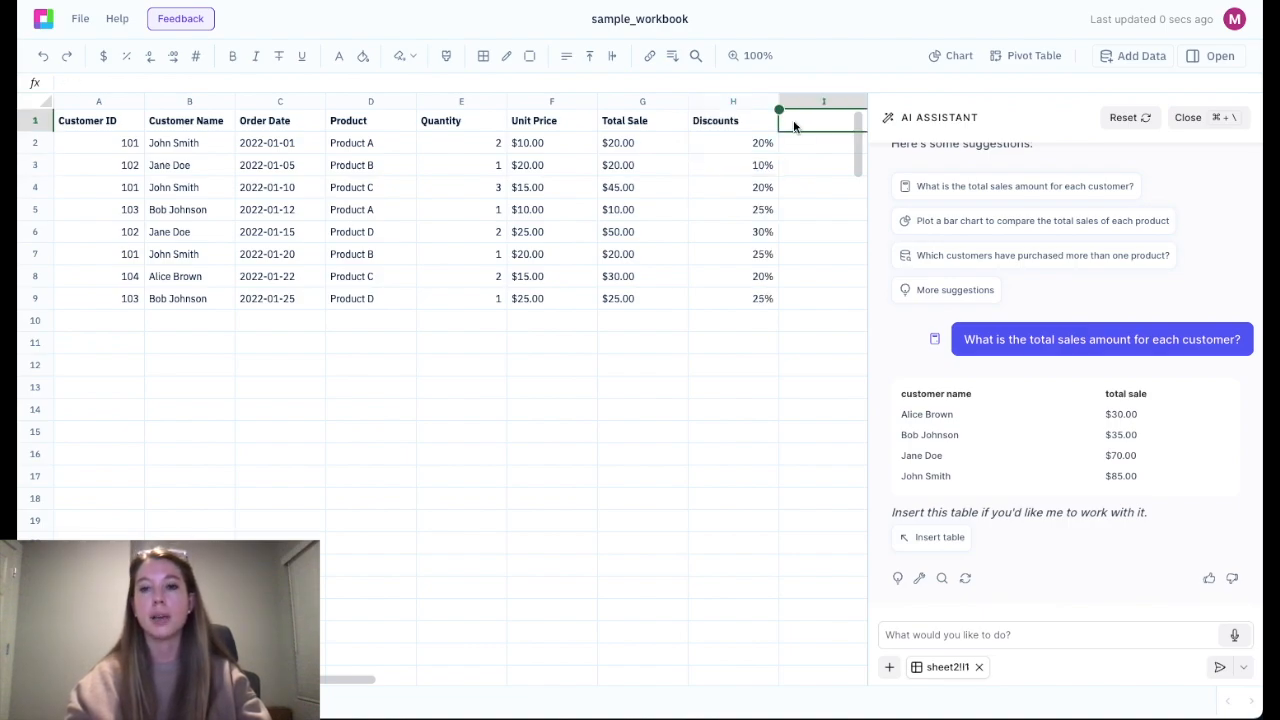
pyautogui.write('Net')
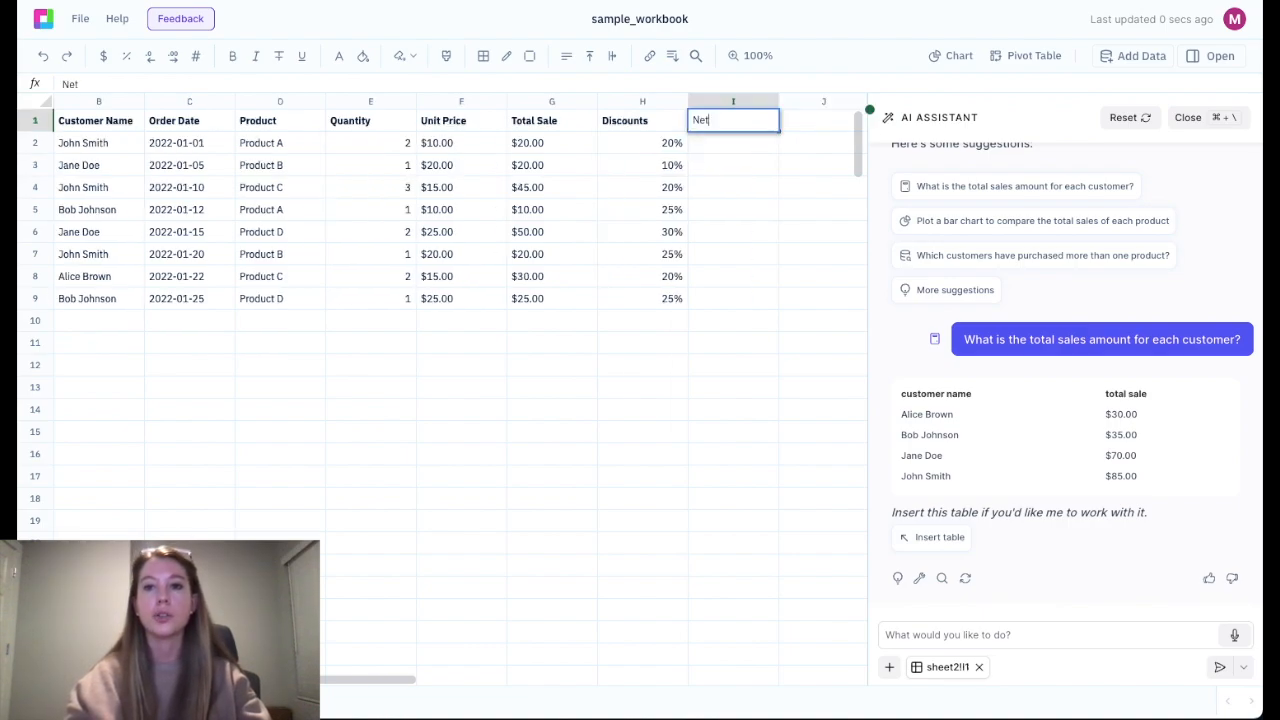
pyautogui.write(' Sales')
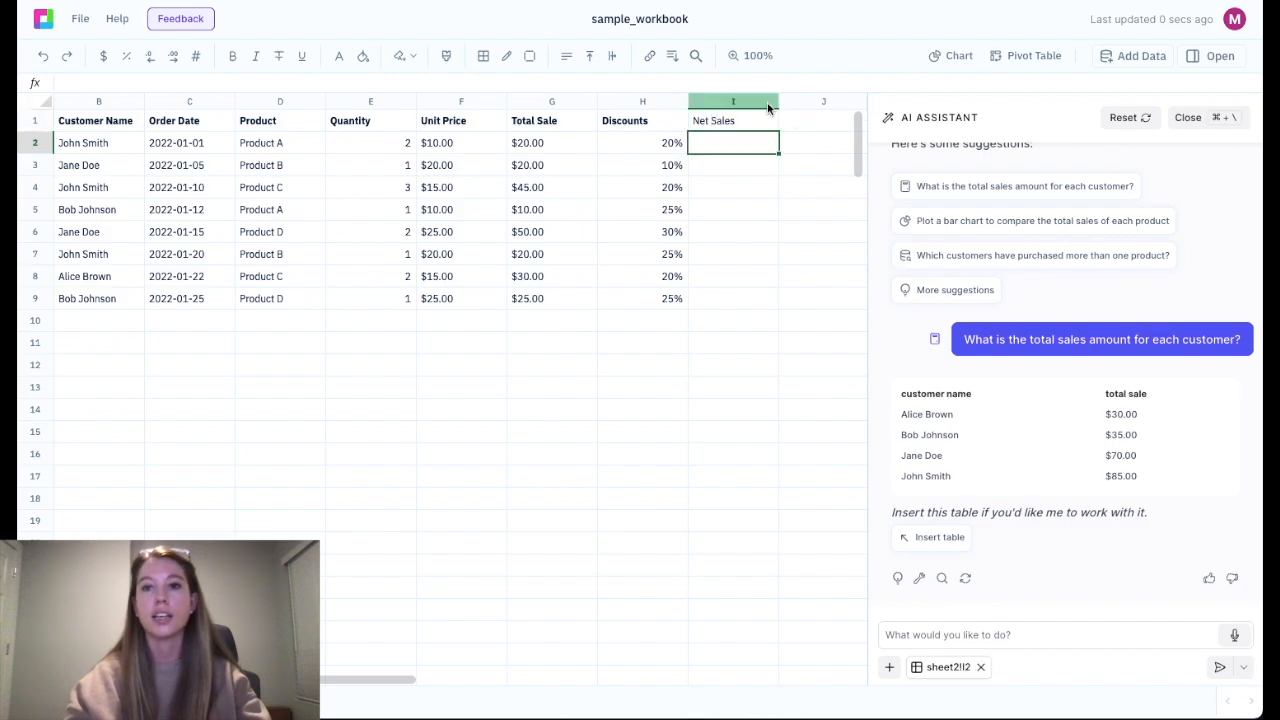
pyautogui.press('Return')
# - With A1:H9 as context, send the AI assistant the request "formula to calculate net sales based on total sale and discounts"
pyautogui.moveTo(98, 122); pyautogui.dragTo(711, 304)
pyautogui.click(913, 626)
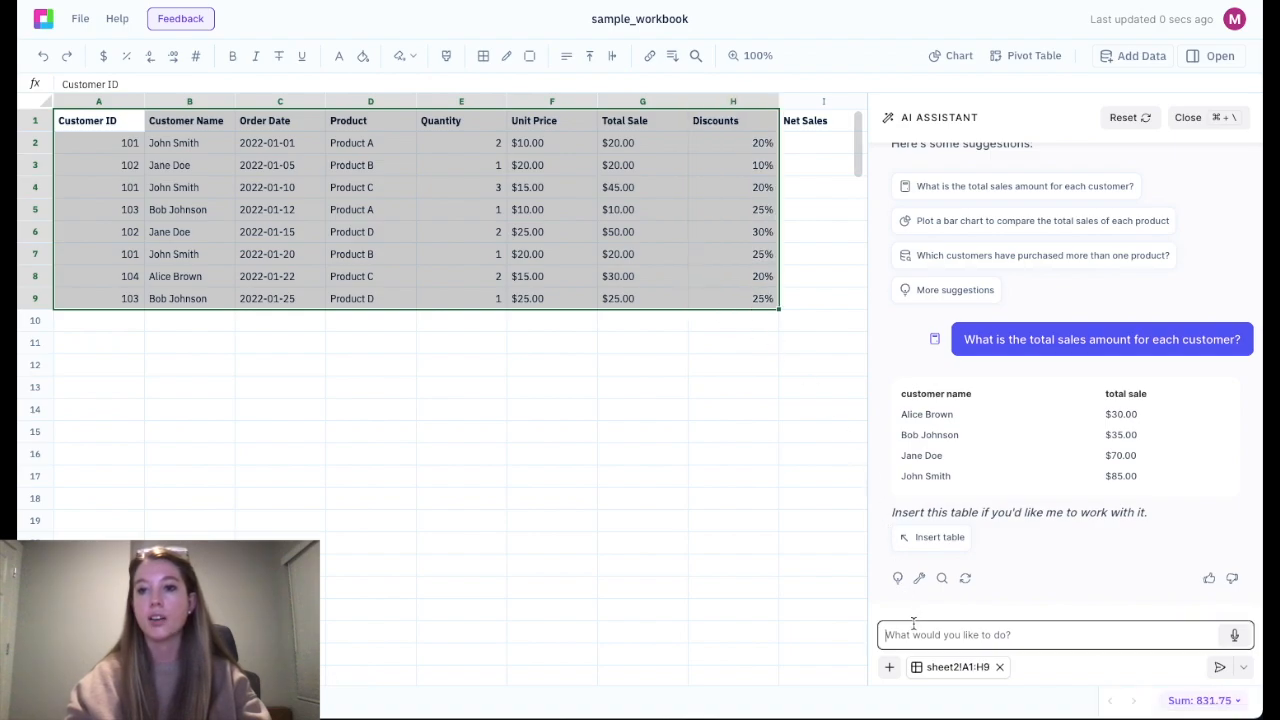
pyautogui.write('formula to calculate net sales based on total sale and discounts')
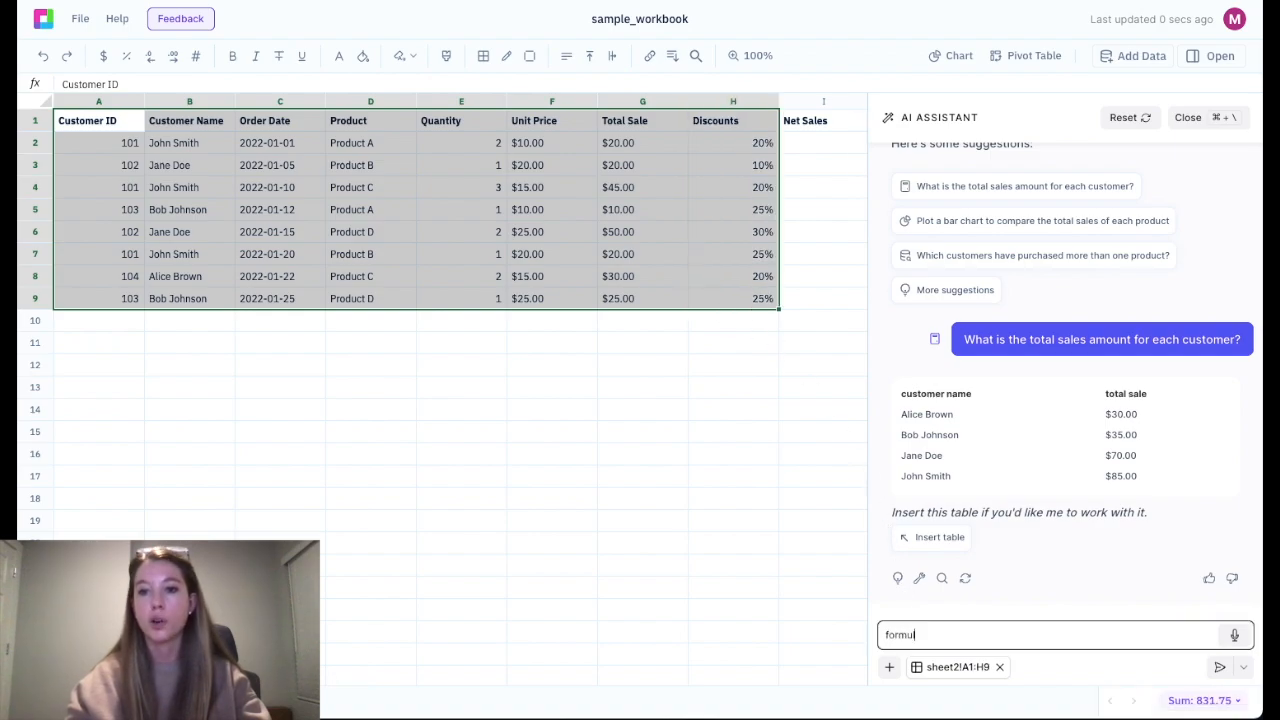
pyautogui.press('Return')
# - Copy the assistant's formula =G2*(1-H2) into cell I2 of the Net Sales column
pyautogui.moveTo(1225, 378)
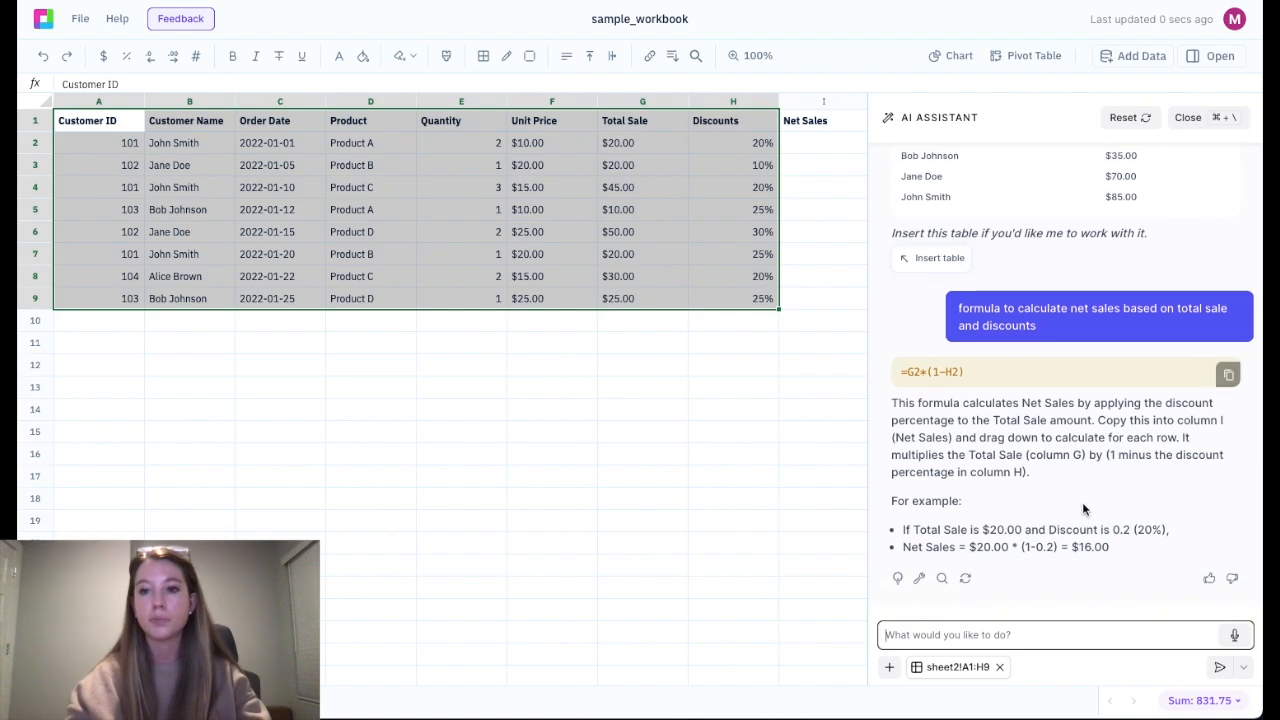
pyautogui.click(1230, 386)
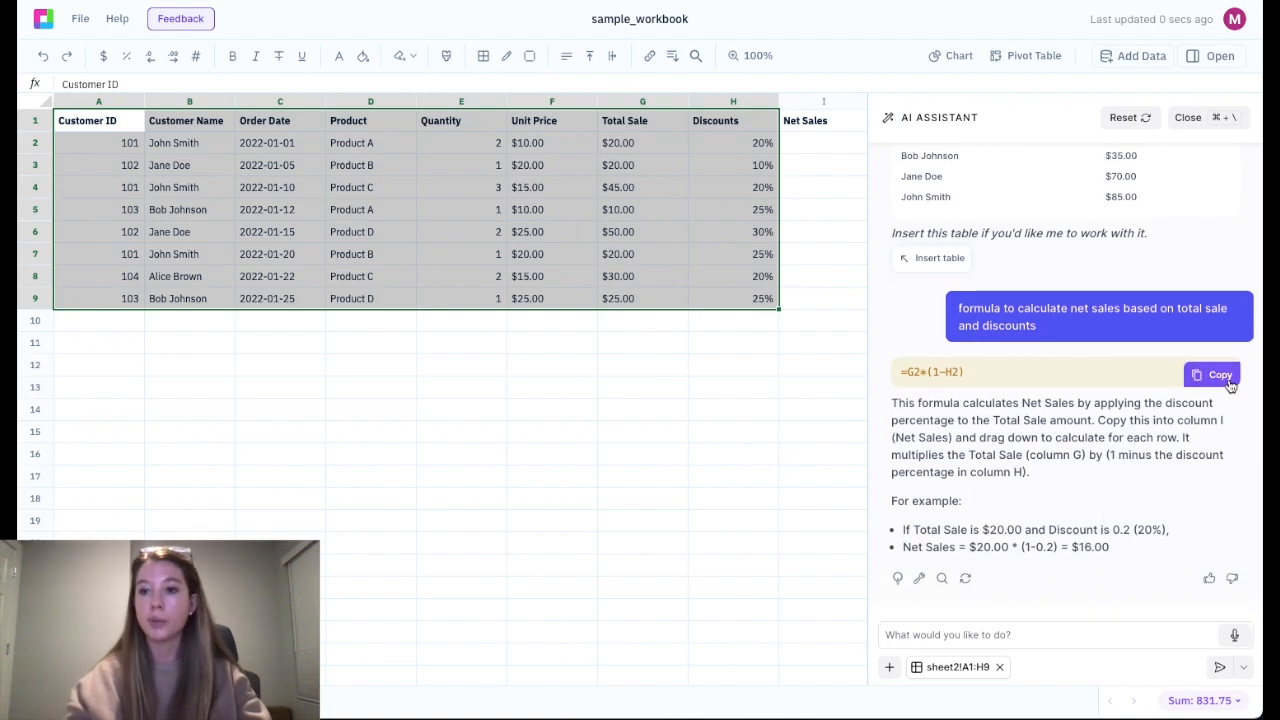
pyautogui.click(830, 144)
pyautogui.hotkey('ctrl', 'v')
pyautogui.hscroll(3, 811, 140)
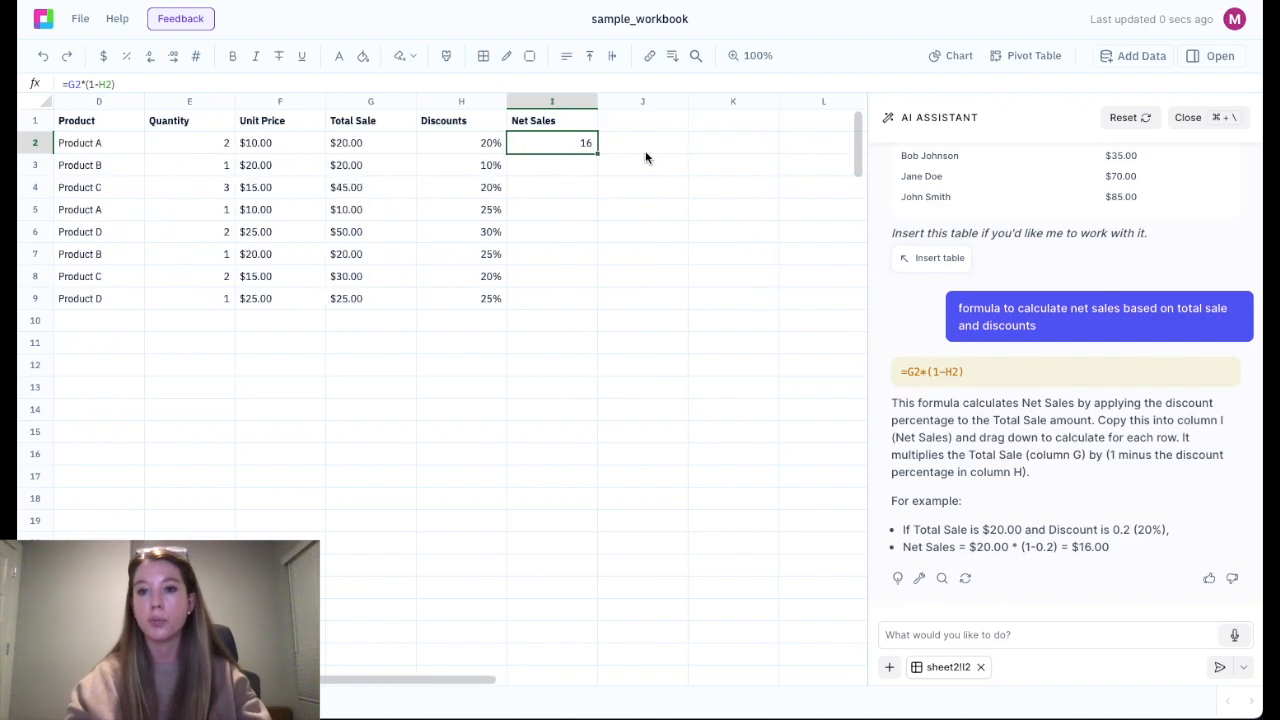
# - Fill the net sales formula down to I9 and format I2:I9 as currency
pyautogui.moveTo(598, 152); pyautogui.dragTo(596, 302)
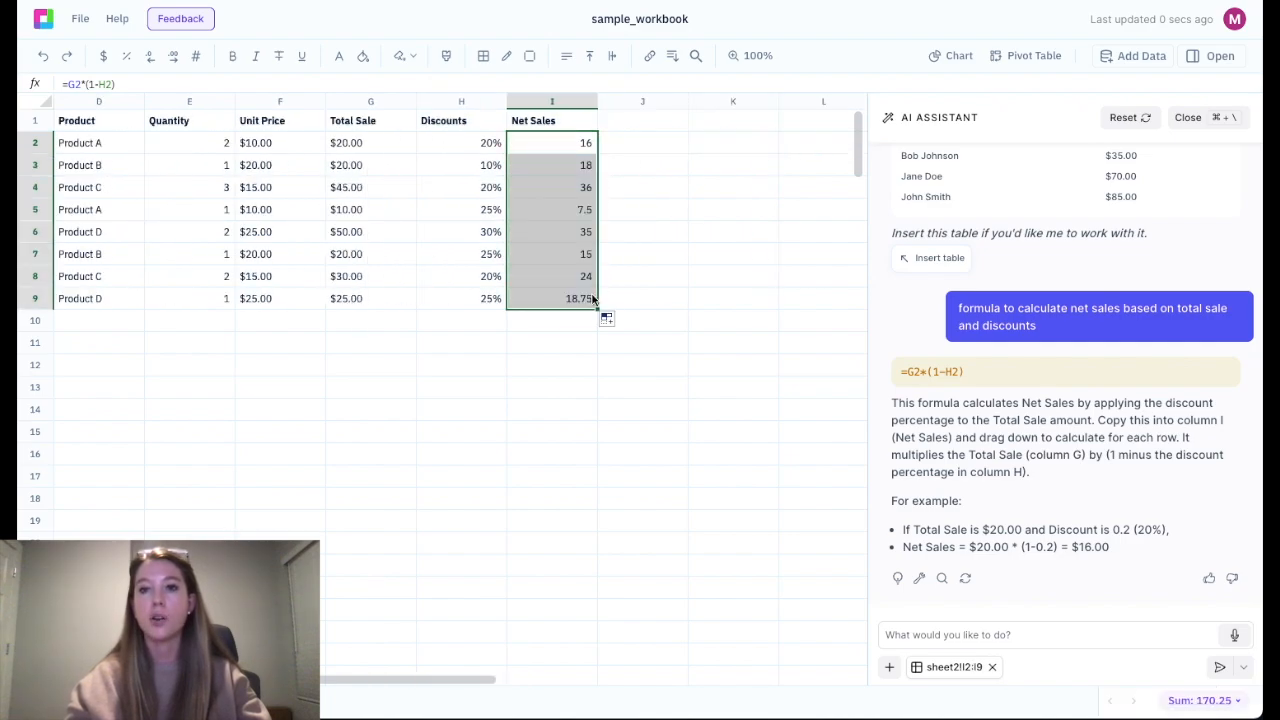
pyautogui.click(104, 58)
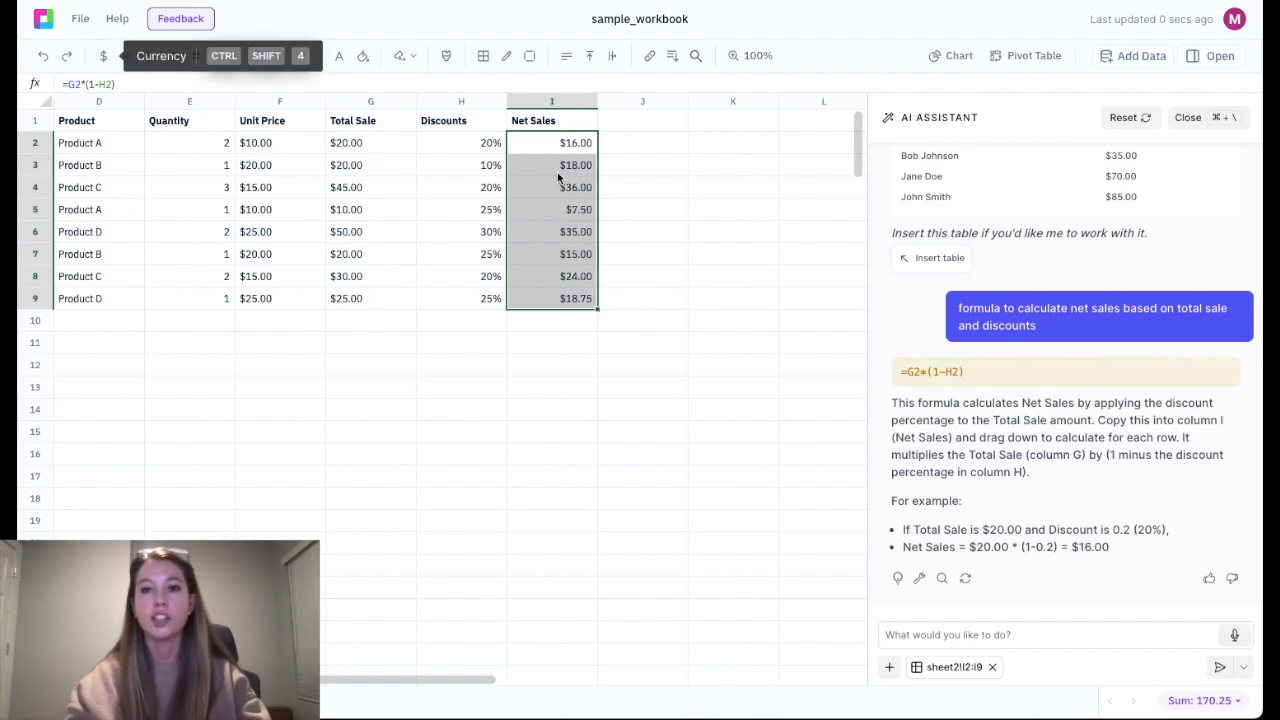
pyautogui.click(639, 229)
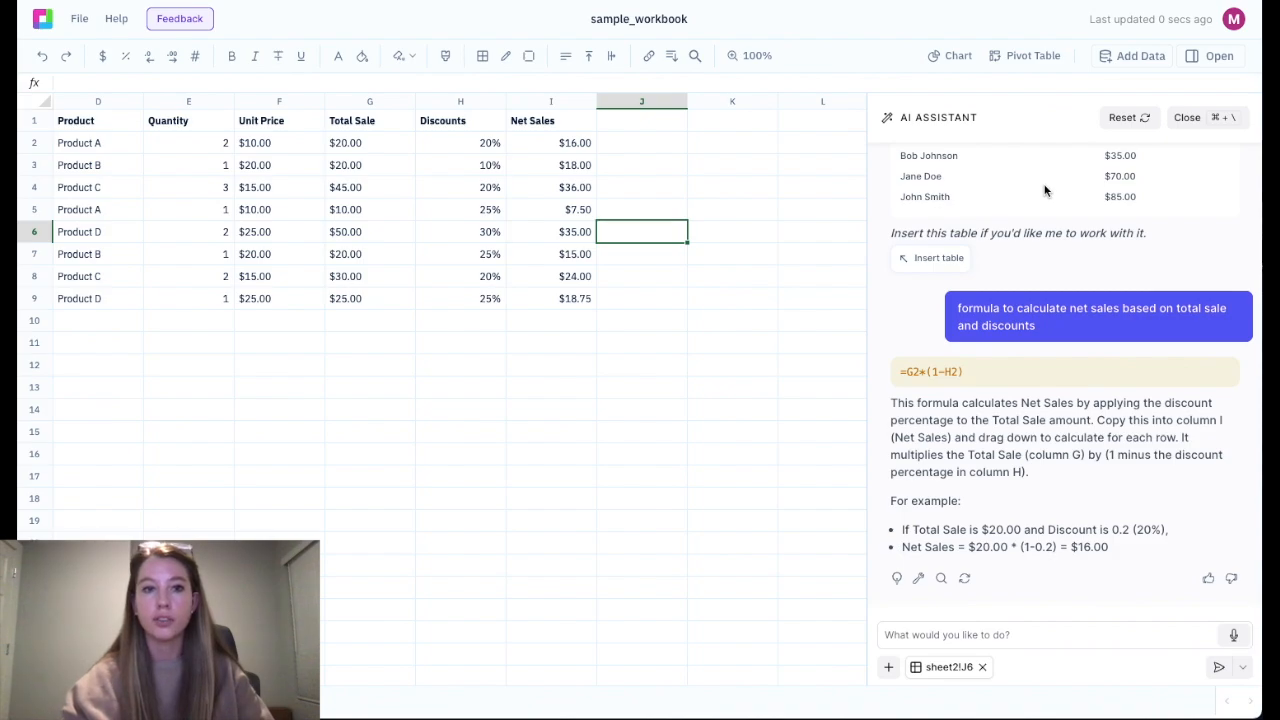
# - Close the AI assistant, reopen it, and close it again
pyautogui.click(1186, 120)
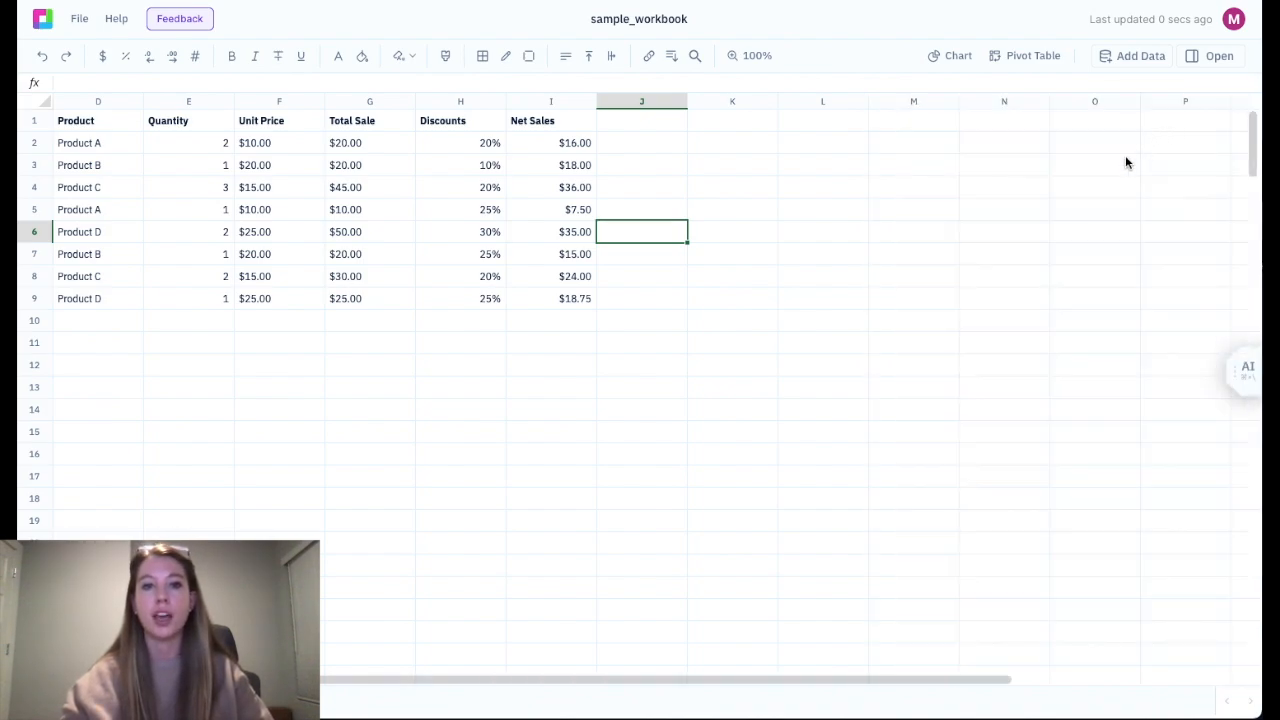
pyautogui.click(1245, 372)
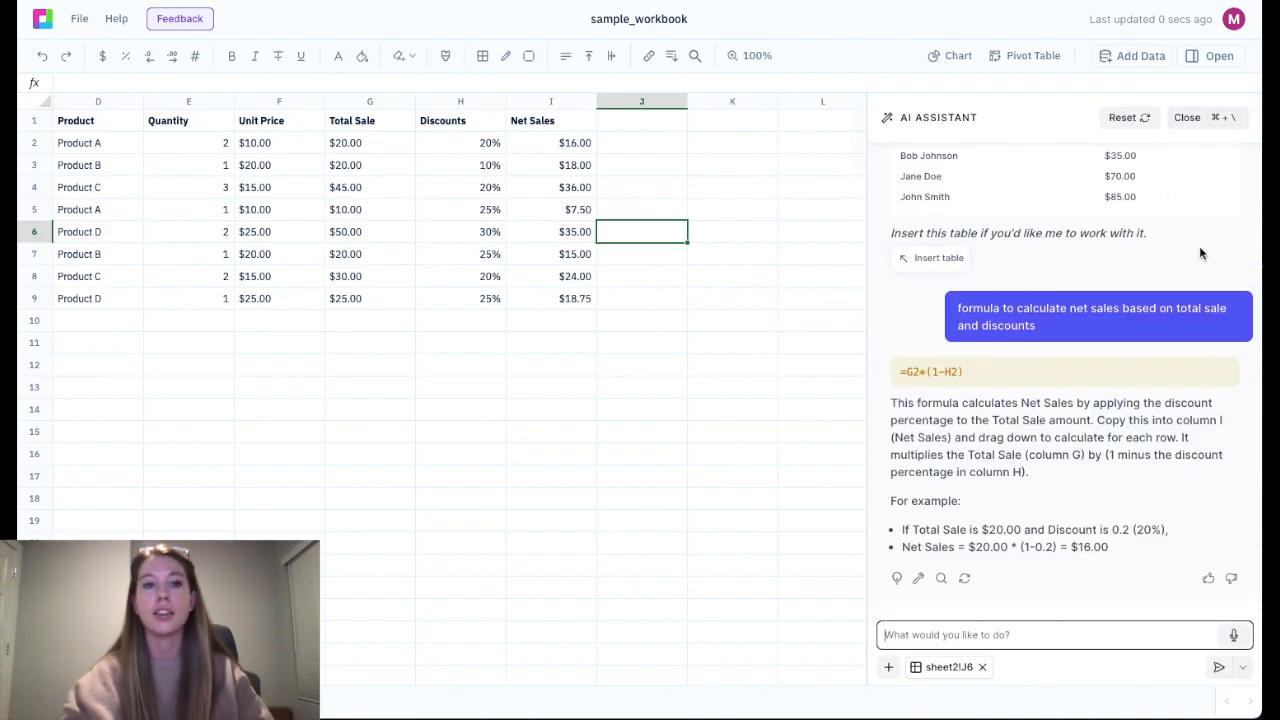
pyautogui.click(1190, 116)
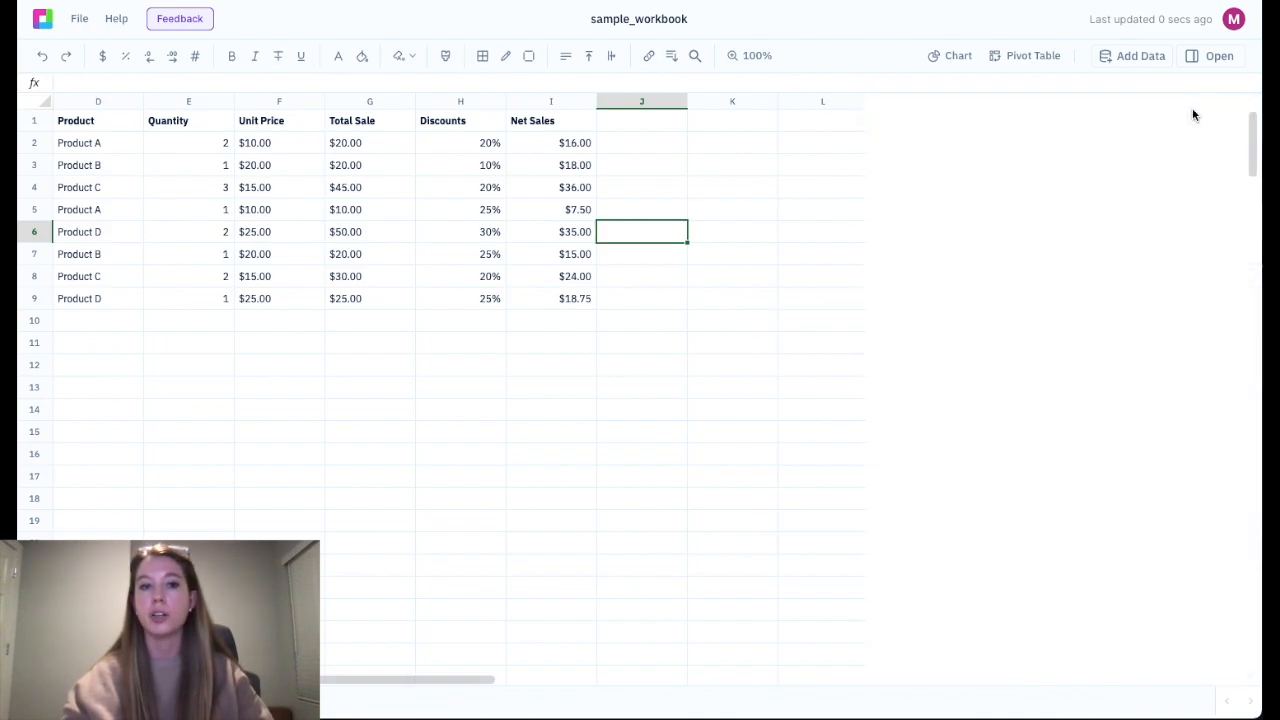
# - Open the in-cell AI prompt for the empty cell J3 to examine its options
pyautogui.click(648, 170)
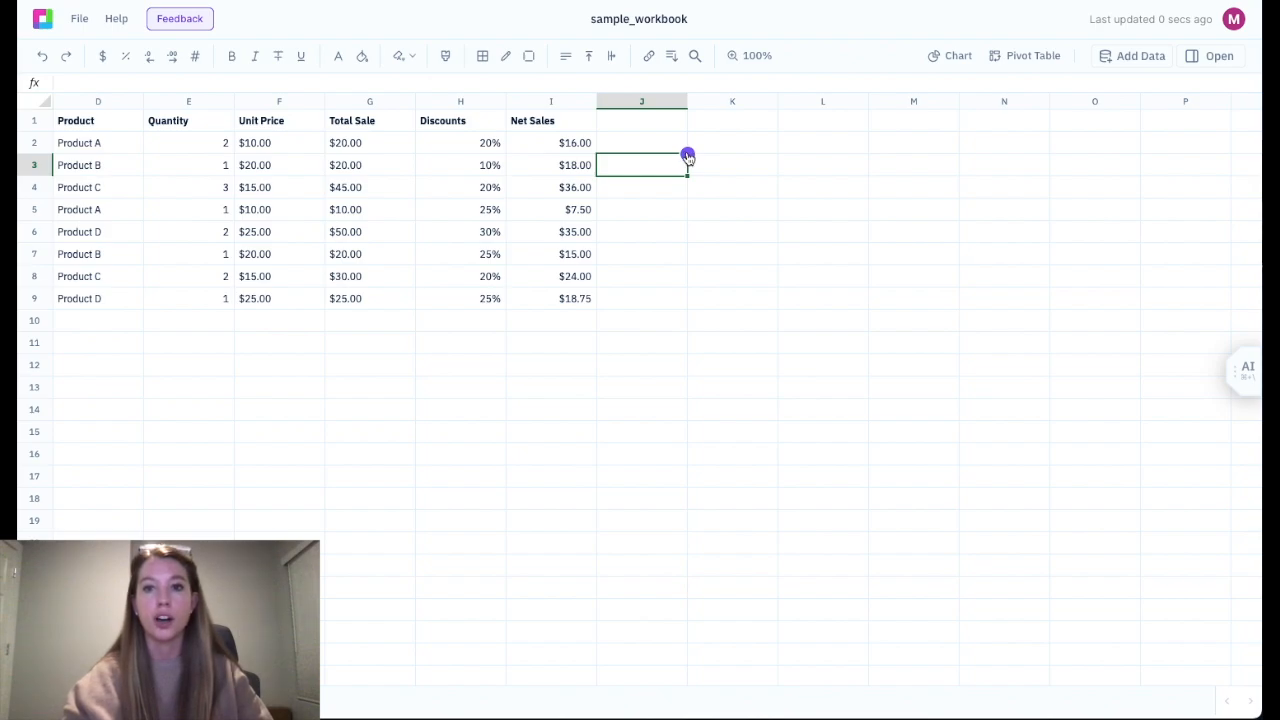
pyautogui.click(688, 156)
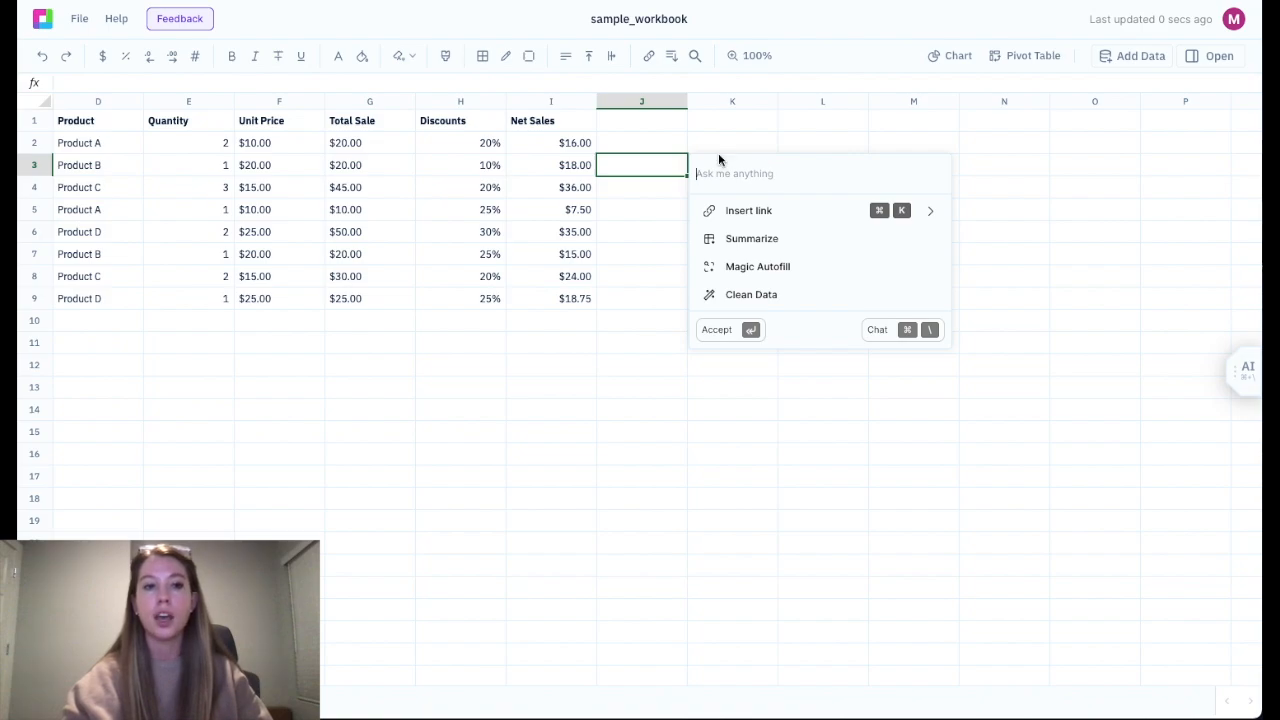
# - Use the in-cell AI prompt on cell I2 to request an explanation of the net sales formula
pyautogui.click(539, 140)
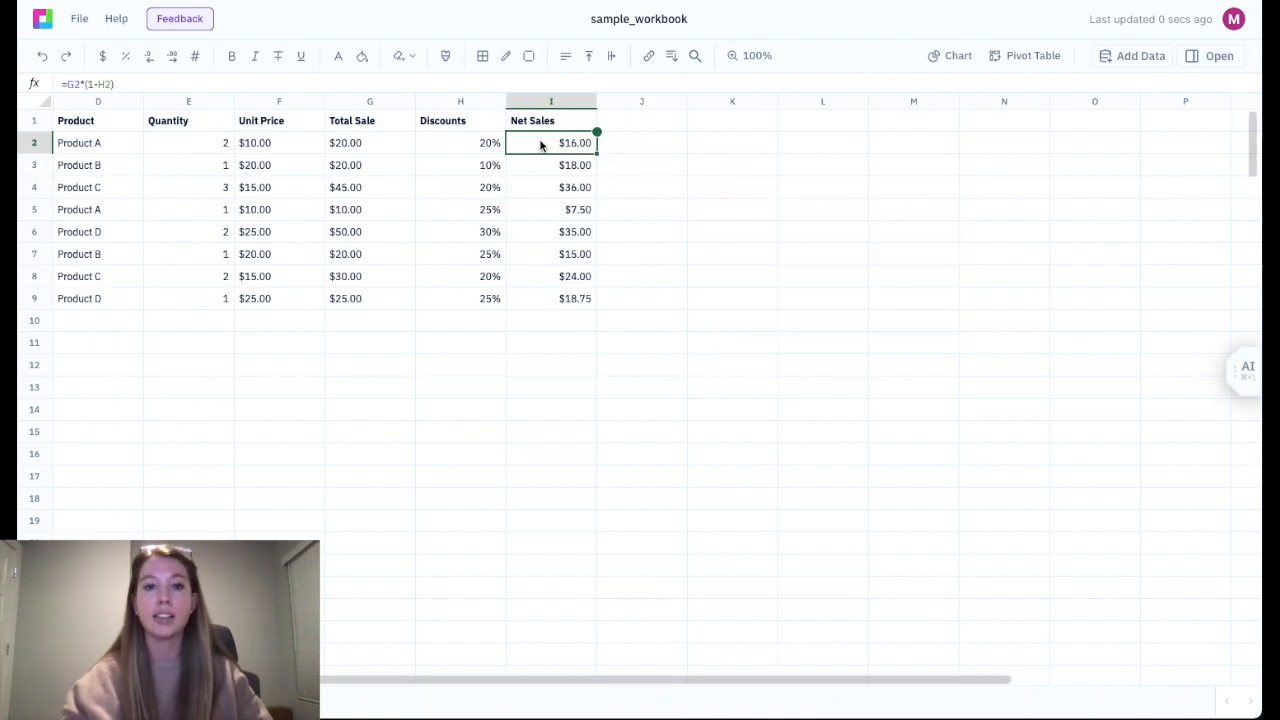
pyautogui.click(597, 132)
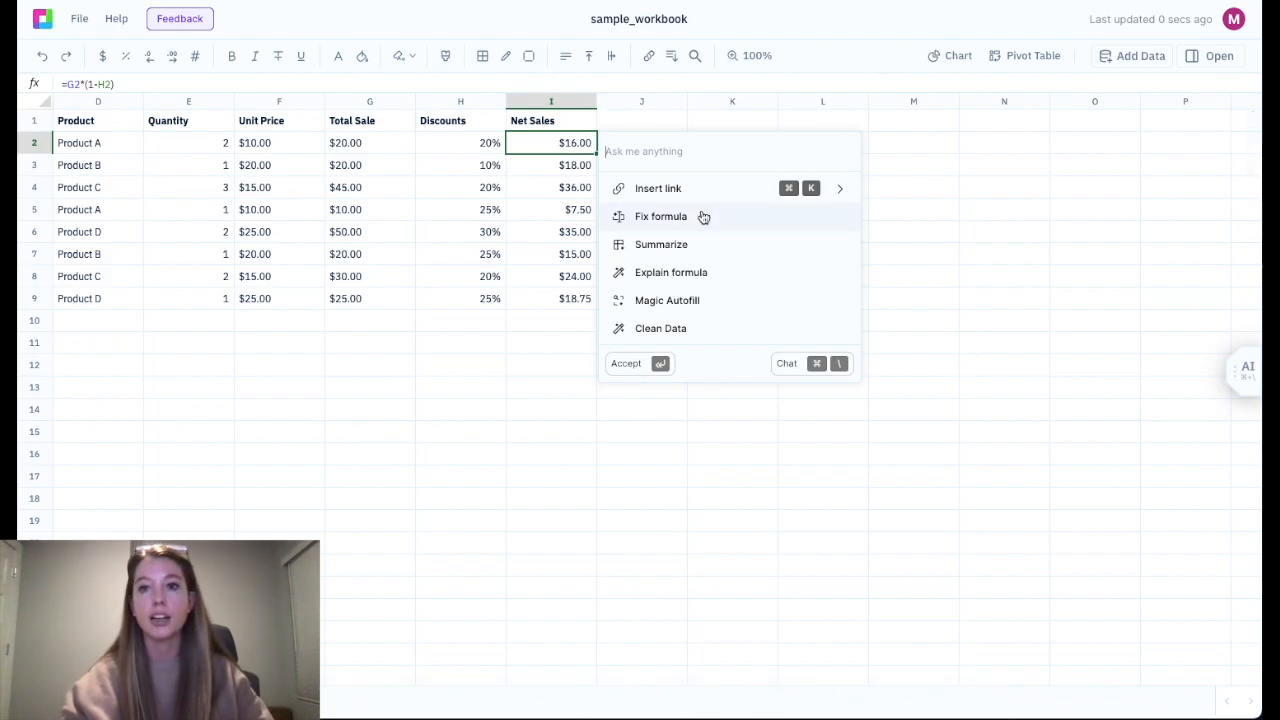
pyautogui.click(717, 286)
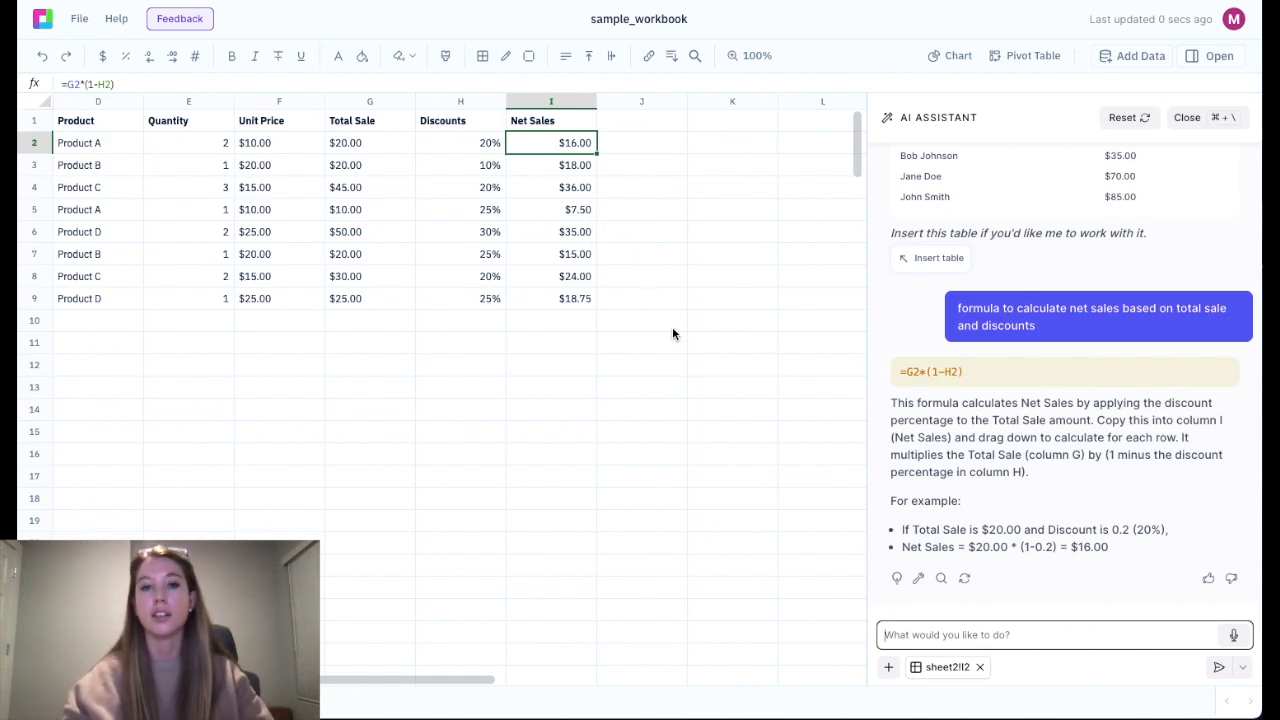
# - Insert a line chart from the monthly weather data in A1:D13
pyautogui.click(741, 358)
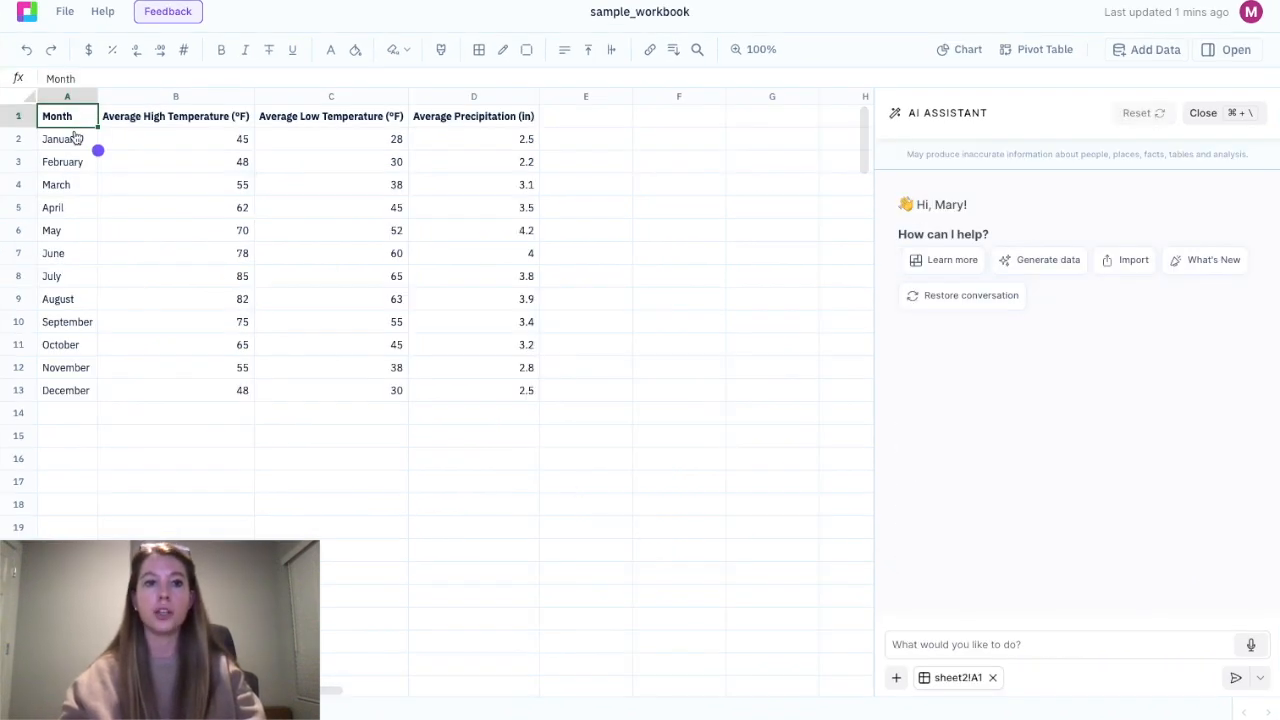
pyautogui.moveTo(60, 117); pyautogui.dragTo(496, 388)
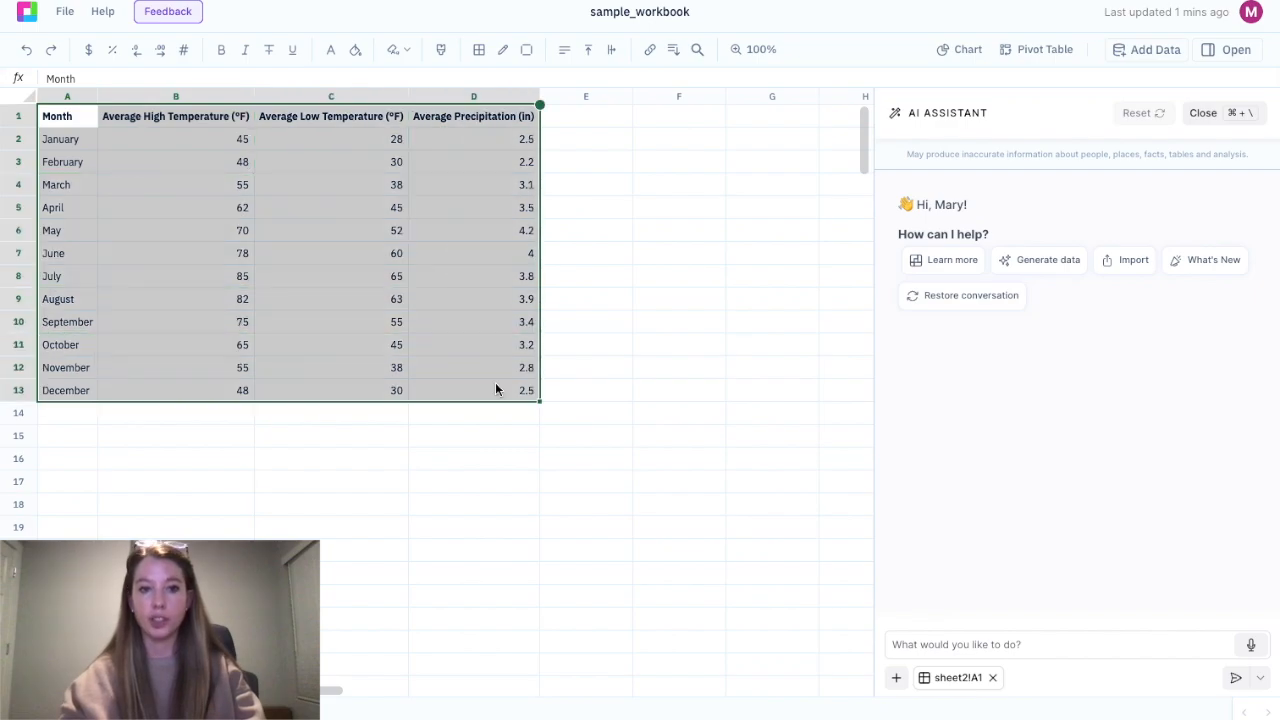
pyautogui.click(963, 50)
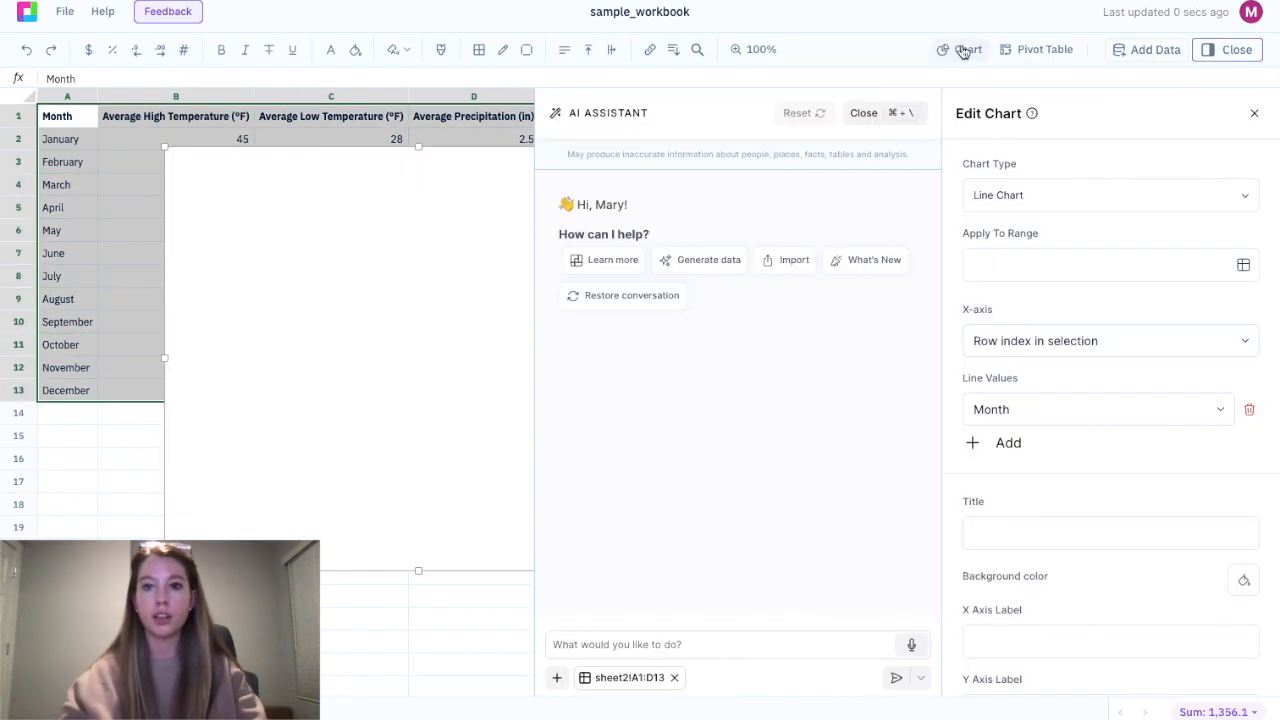
pyautogui.click(1028, 198)
pyautogui.click(1062, 151)
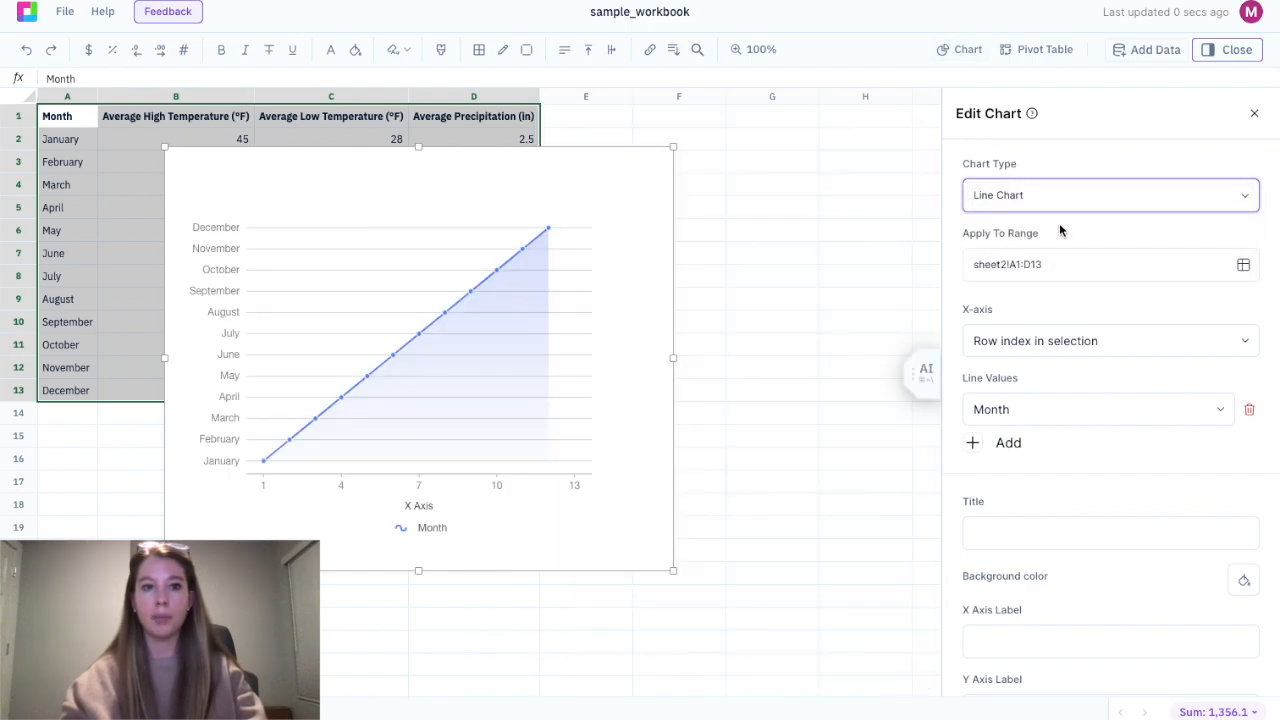
# - Set the line chart's X-axis to Month and check the range it applies to
pyautogui.click(1054, 344)
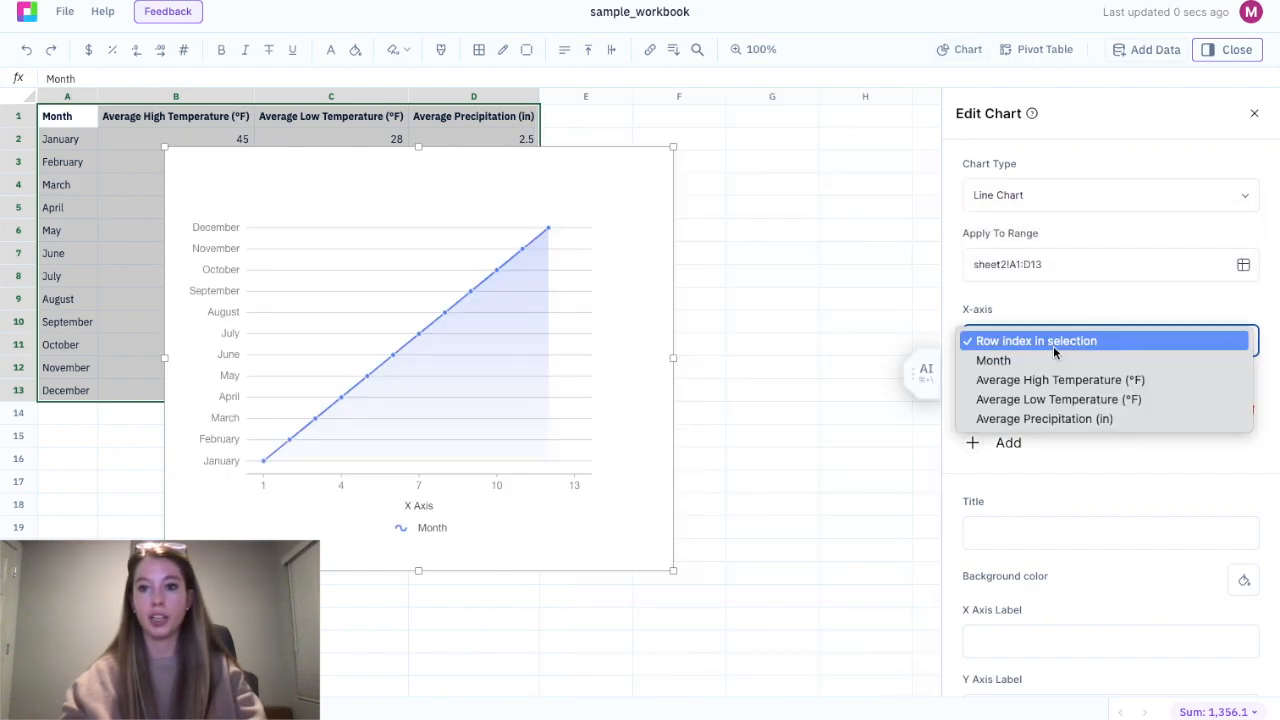
pyautogui.click(1054, 360)
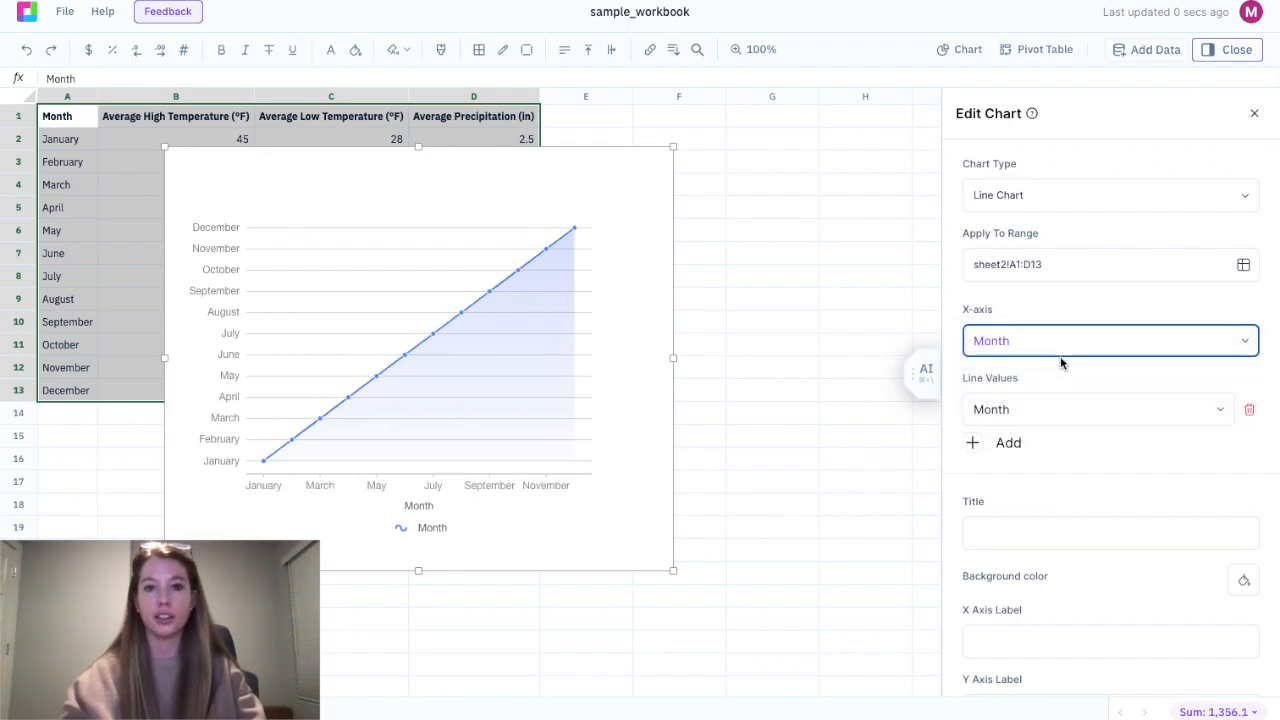
pyautogui.click(1087, 257)
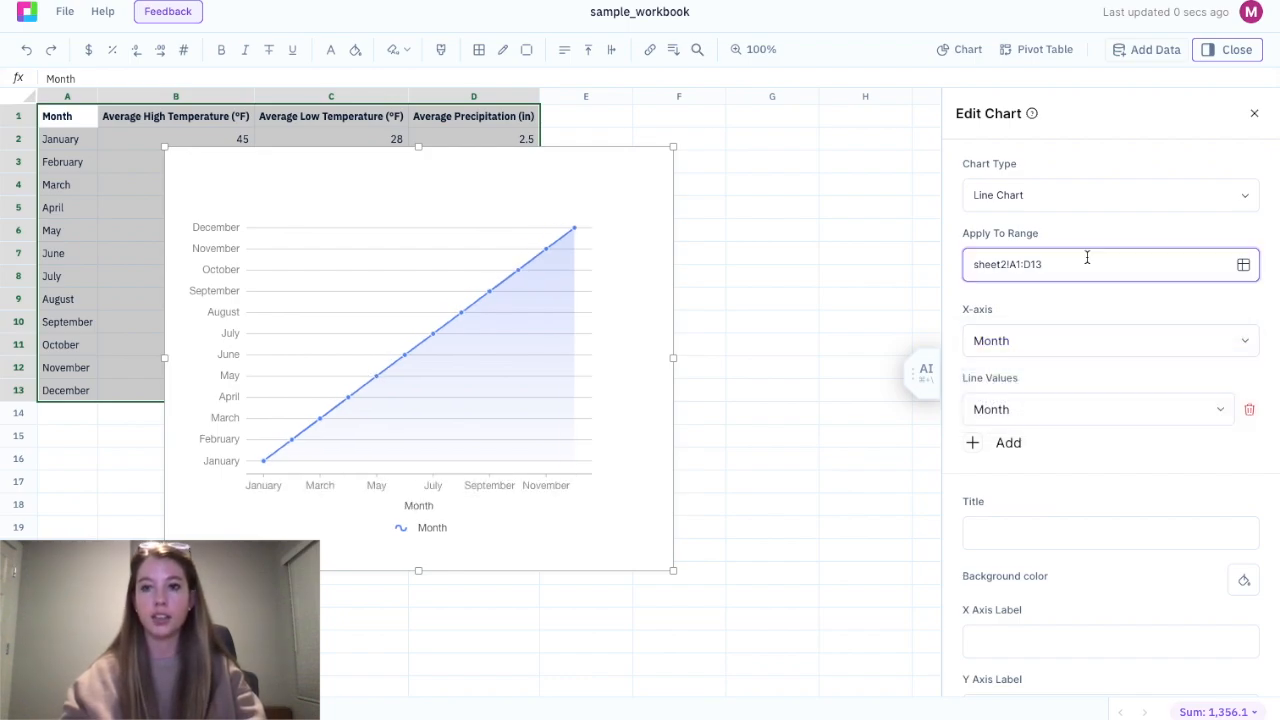
# - Close the chart settings and delete the line chart from the weather data sheet
pyautogui.click(1253, 117)
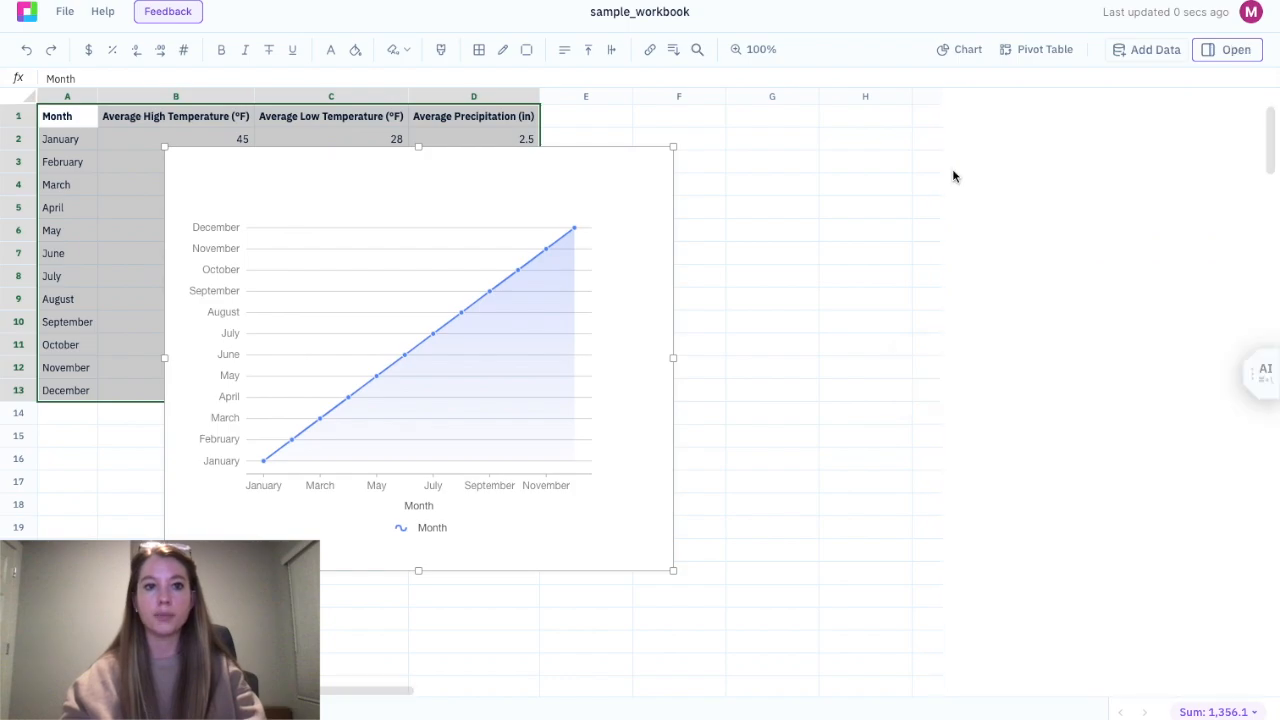
pyautogui.click(668, 194)
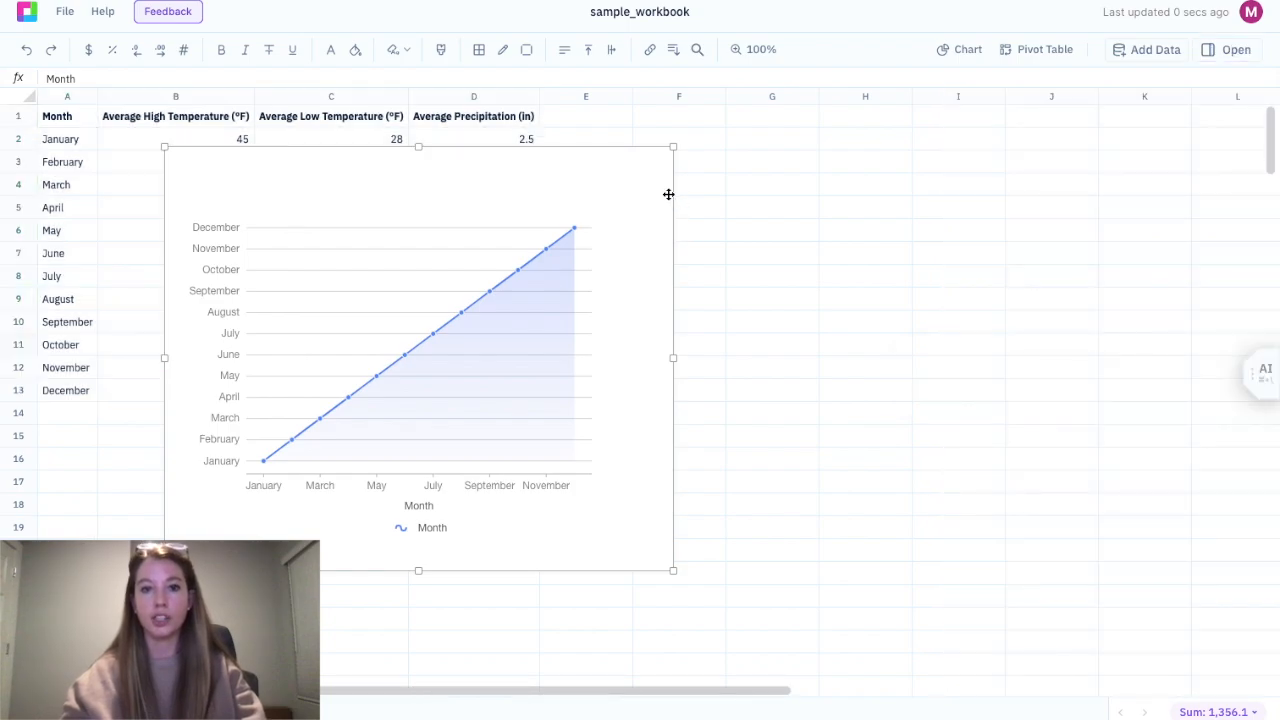
pyautogui.press('Delete')
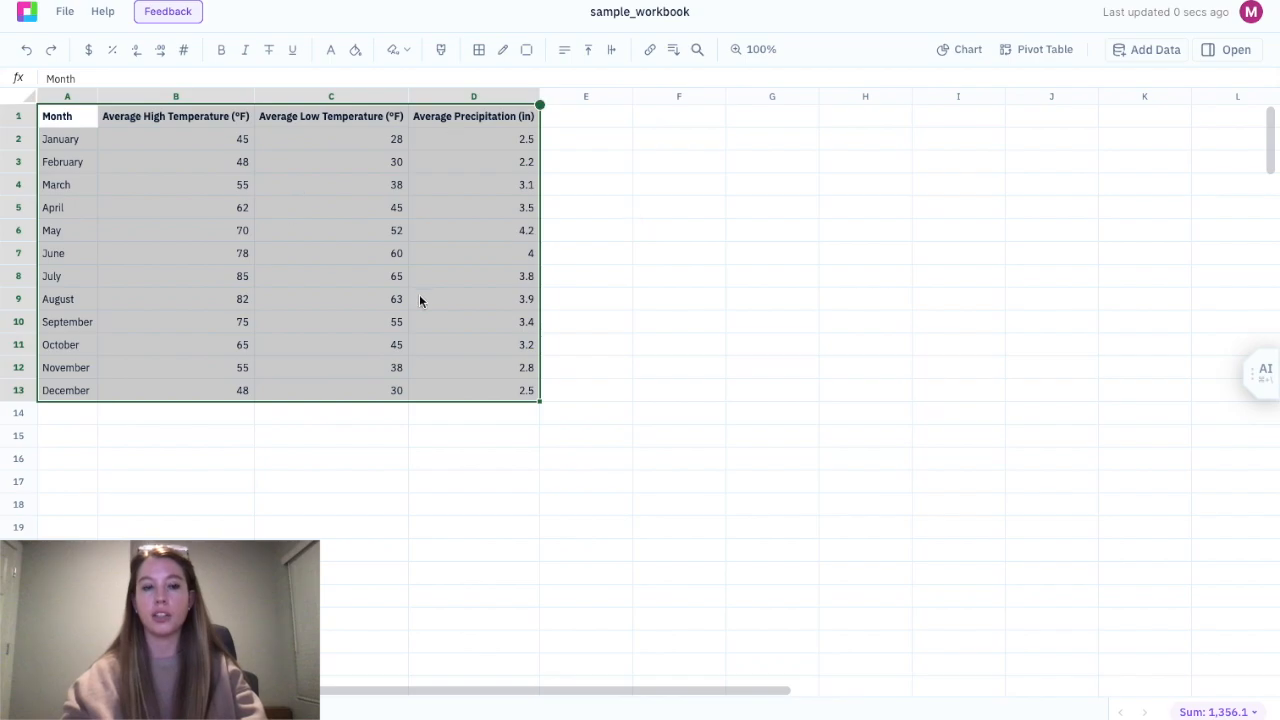
# - Ask the AI assistant to plot a line chart of the average high temperature throughout the year to visualize temperature trends
pyautogui.click(1264, 370)
pyautogui.write('Plot a line chart of the average high temperature throughout the year to visualize temperature trends.')
pyautogui.press('Return')
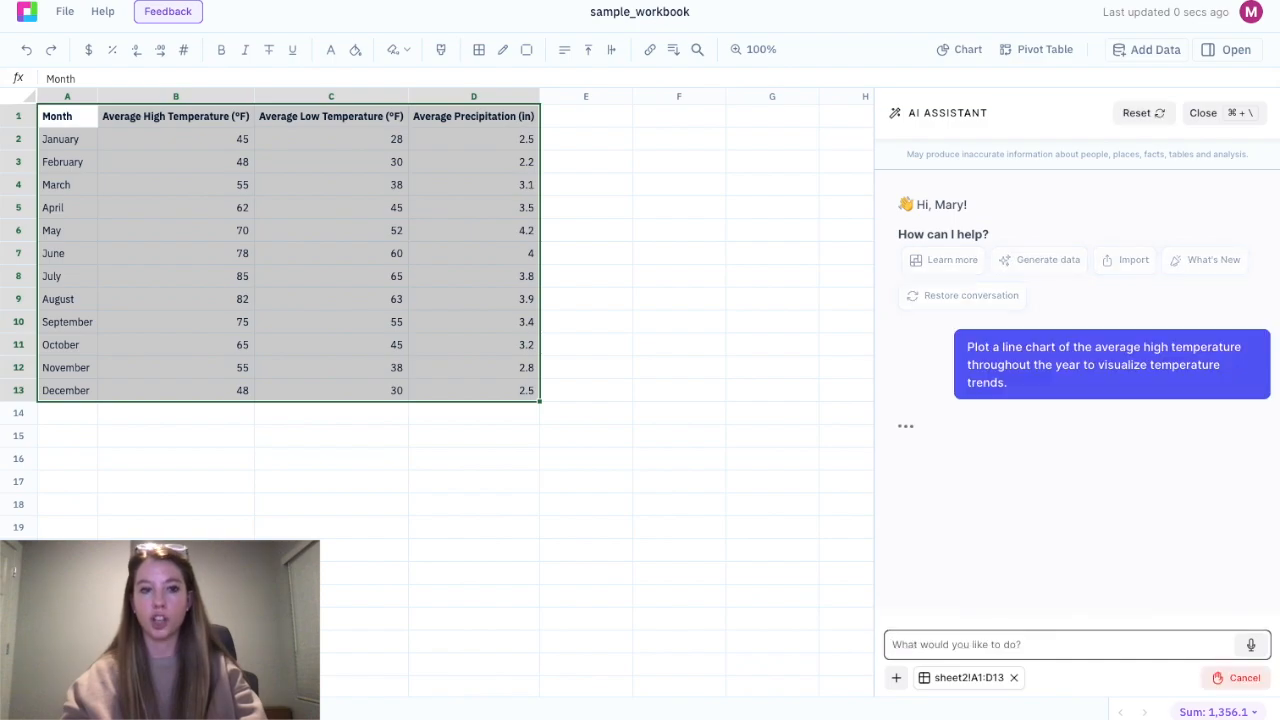
pyautogui.click(930, 391)
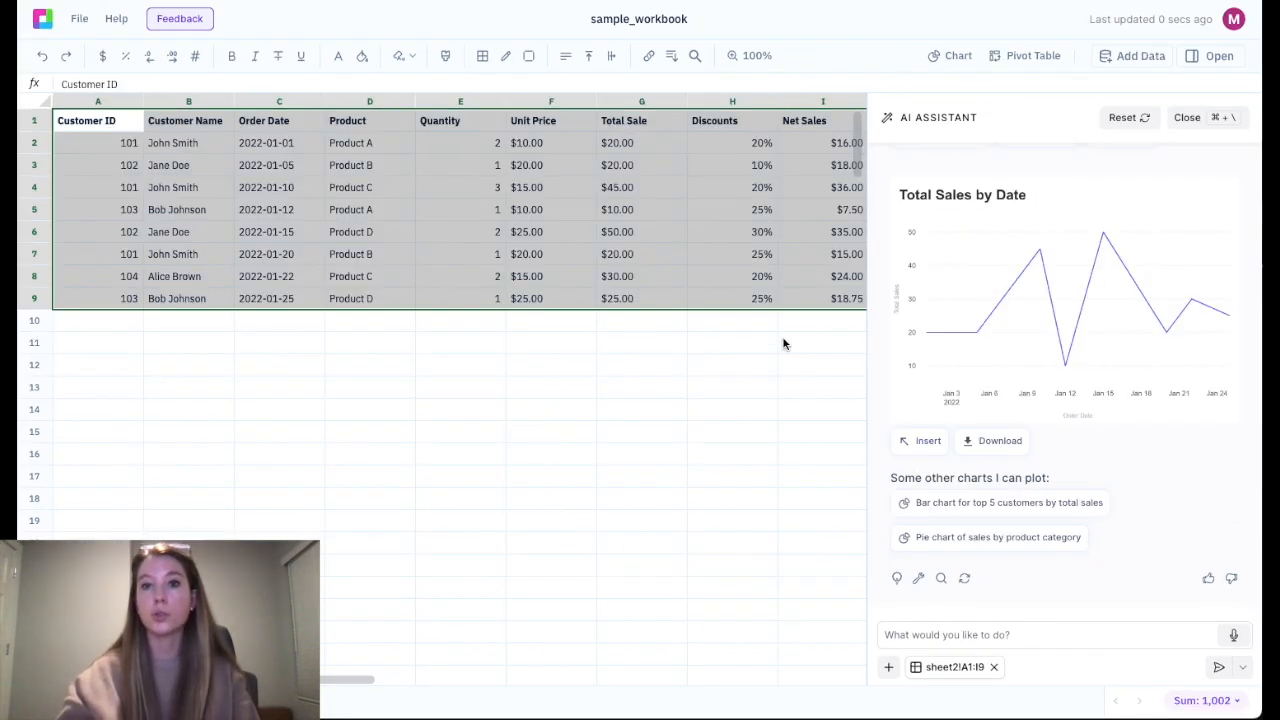
# - Deselect the sales data, close the AI assistant and show the available data sources
pyautogui.click(749, 391)
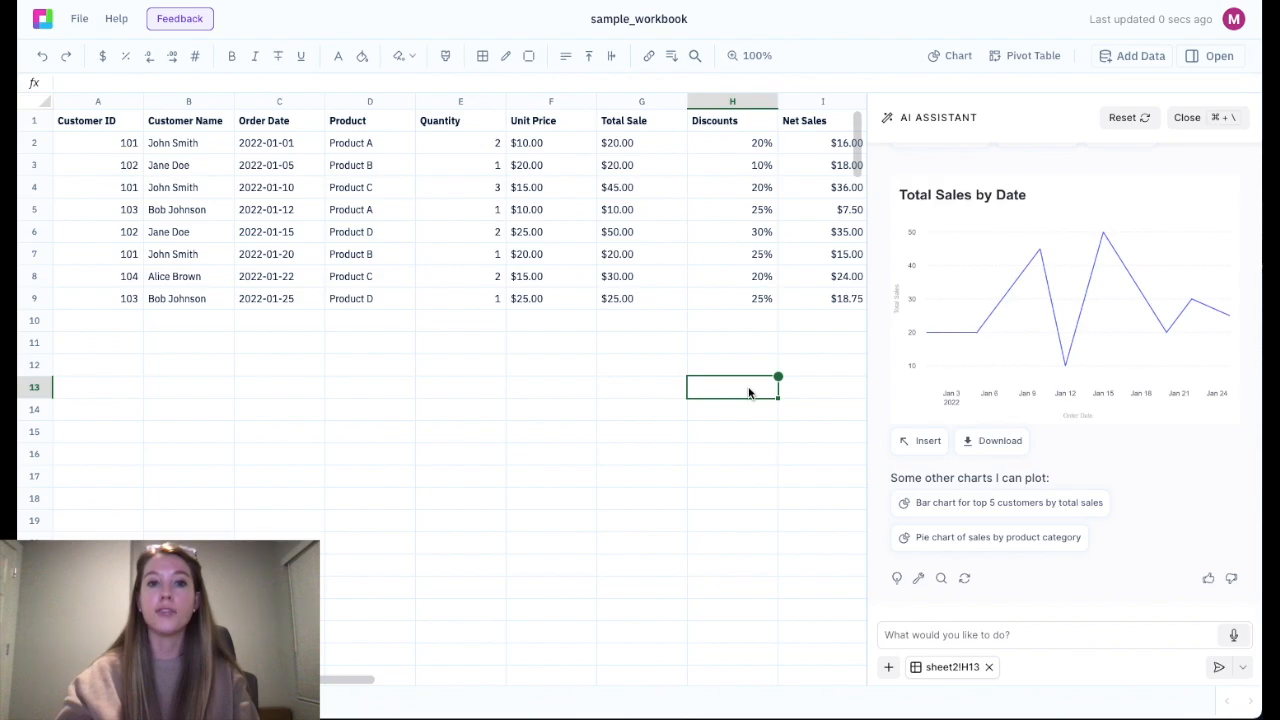
pyautogui.click(1192, 118)
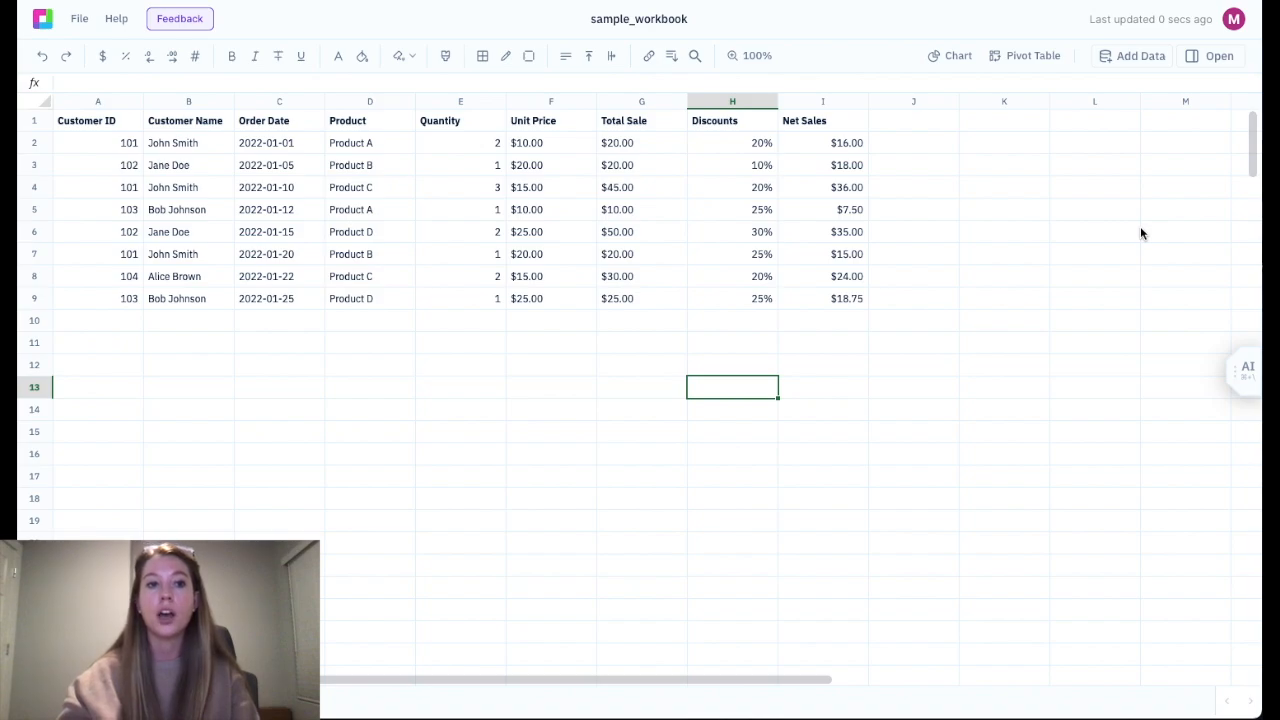
pyautogui.click(1140, 56)
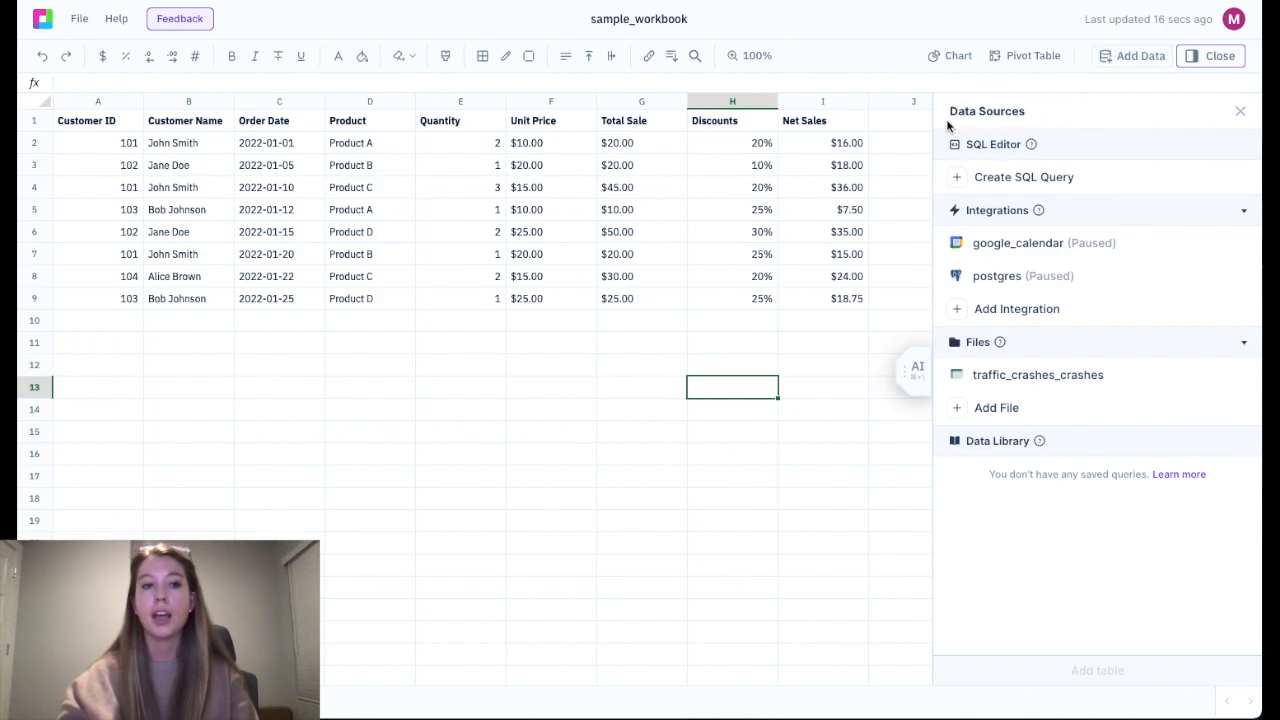
# - Start a new SQL query with "select" in the SQL editor and discard it
pyautogui.click(1010, 178)
pyautogui.write('select')
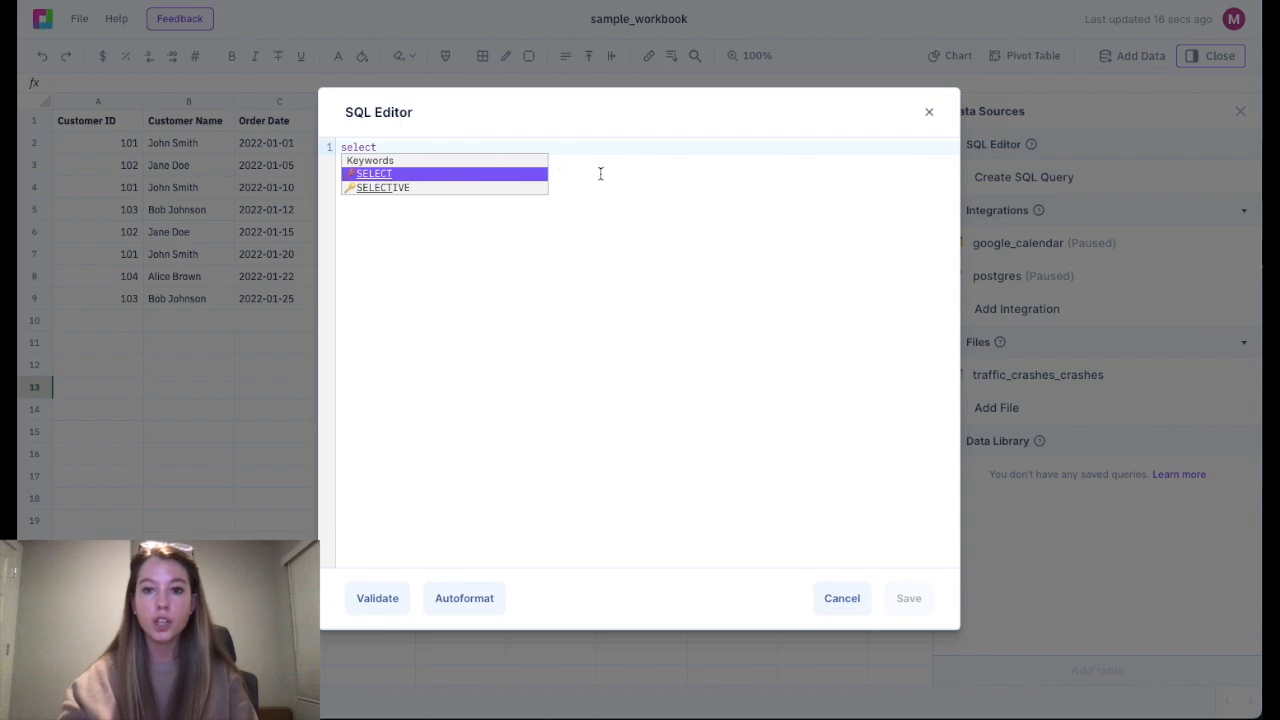
pyautogui.press('Escape')
pyautogui.click(848, 596)
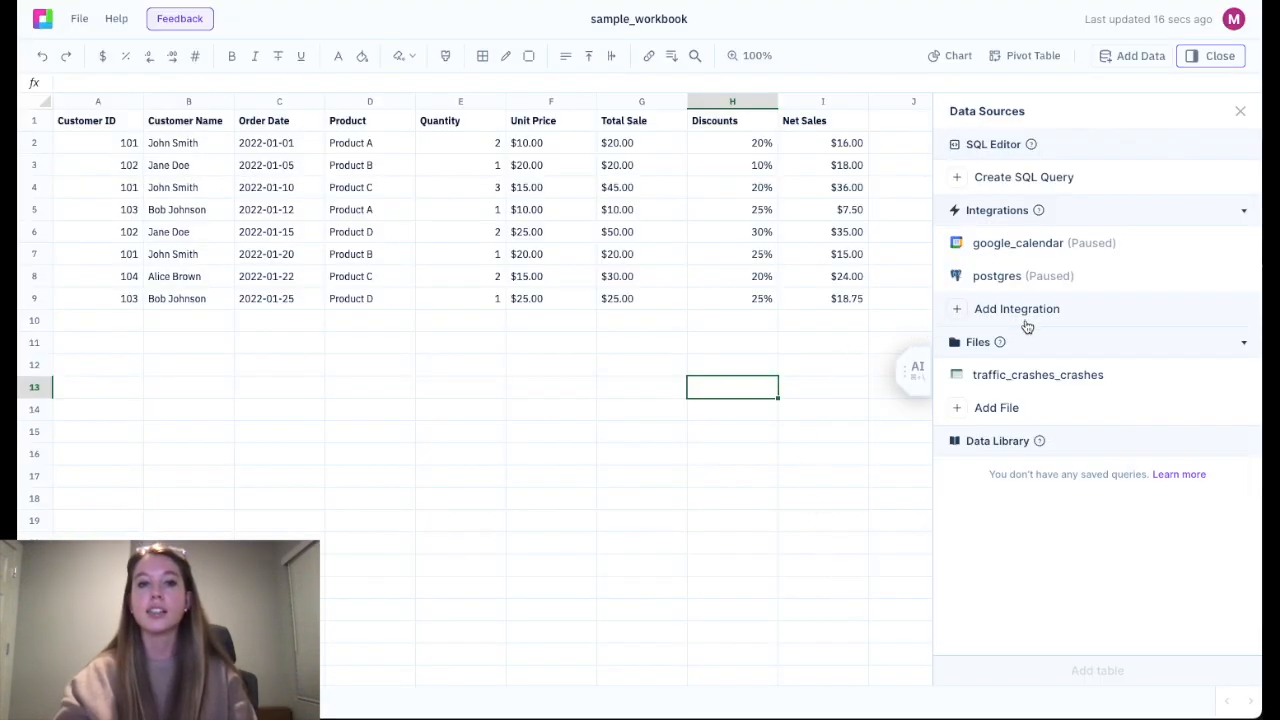
# - Examine the SQL behind the AI assistant's total sales by date result, leaving the query unsaved and closing the assistant
pyautogui.click(914, 366)
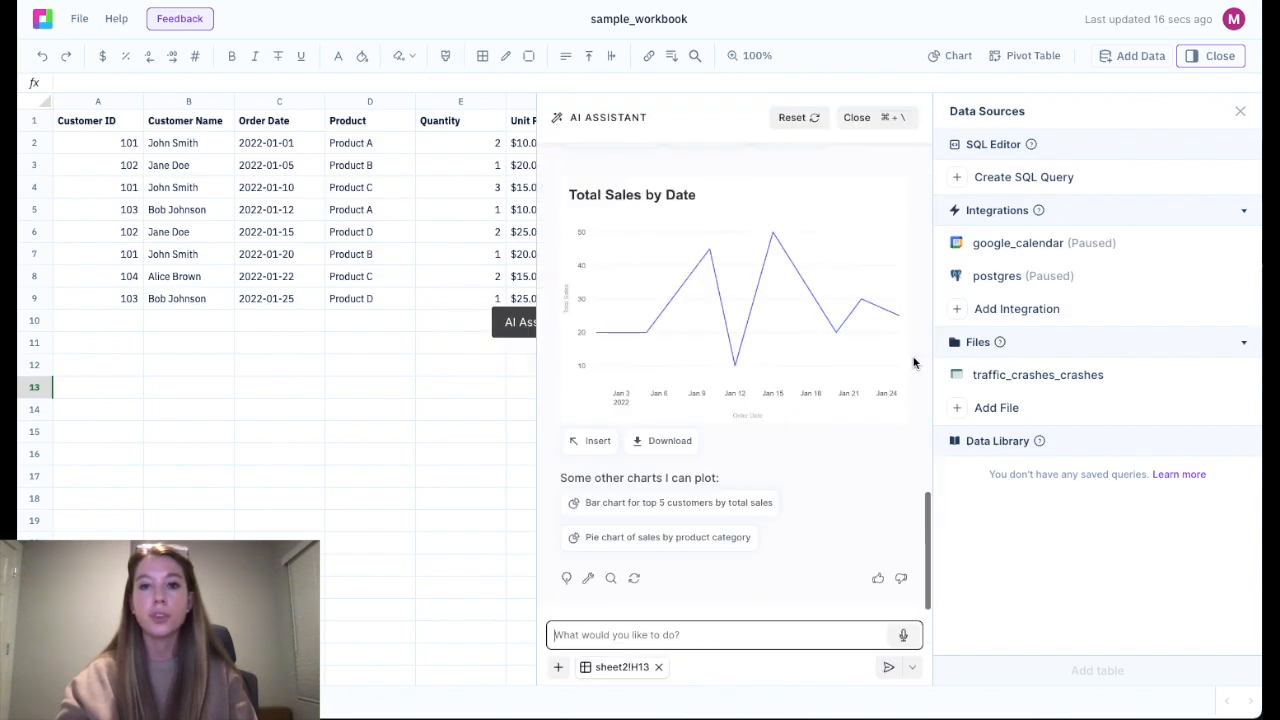
pyautogui.scroll(3, 806, 340)
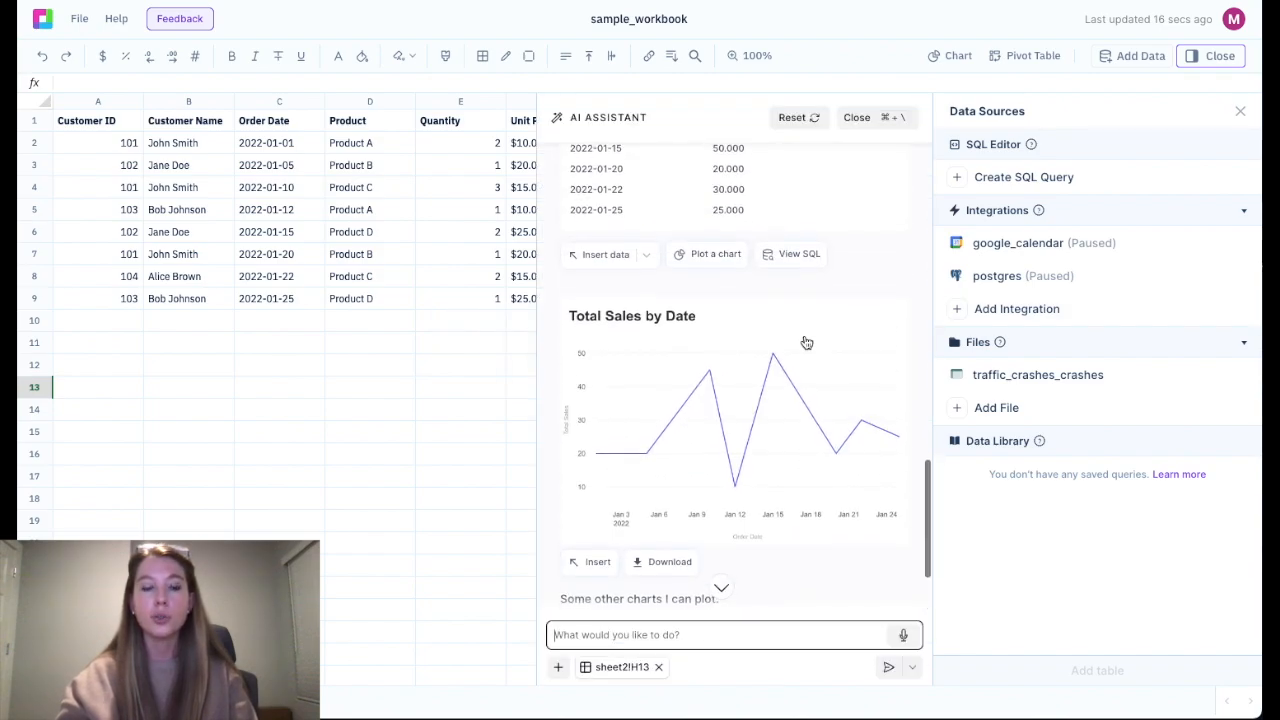
pyautogui.click(788, 262)
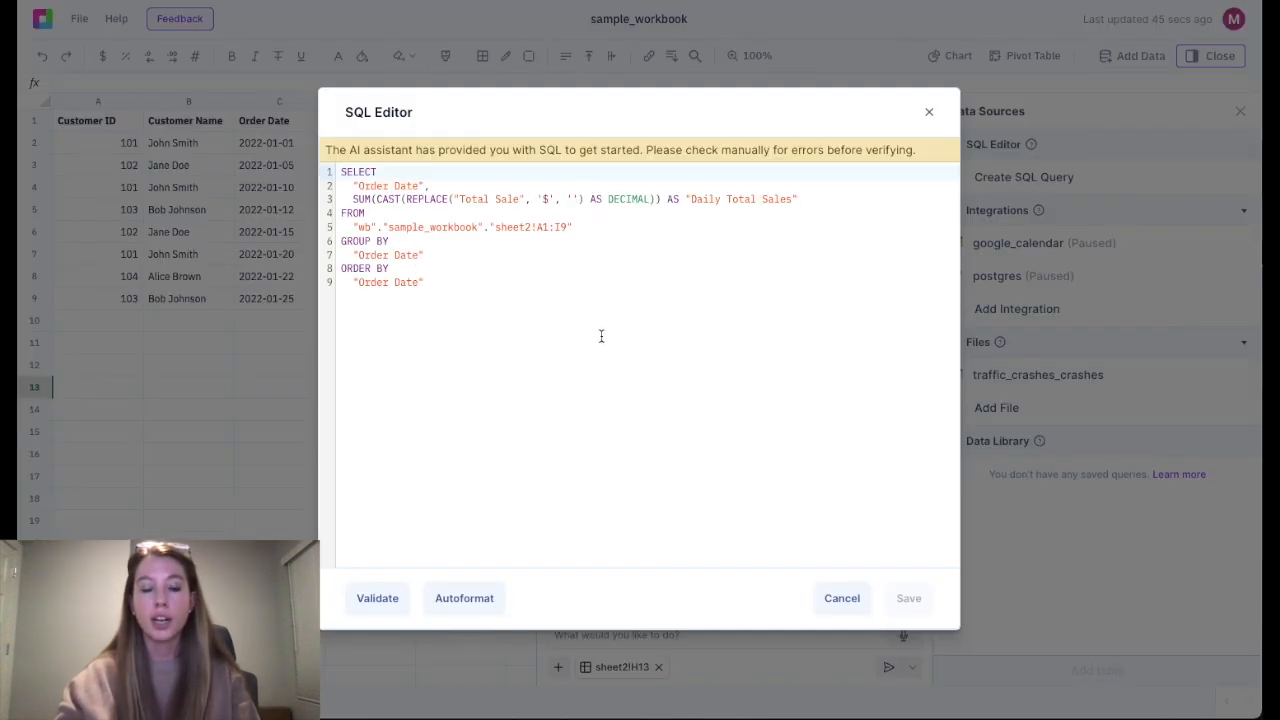
pyautogui.click(841, 598)
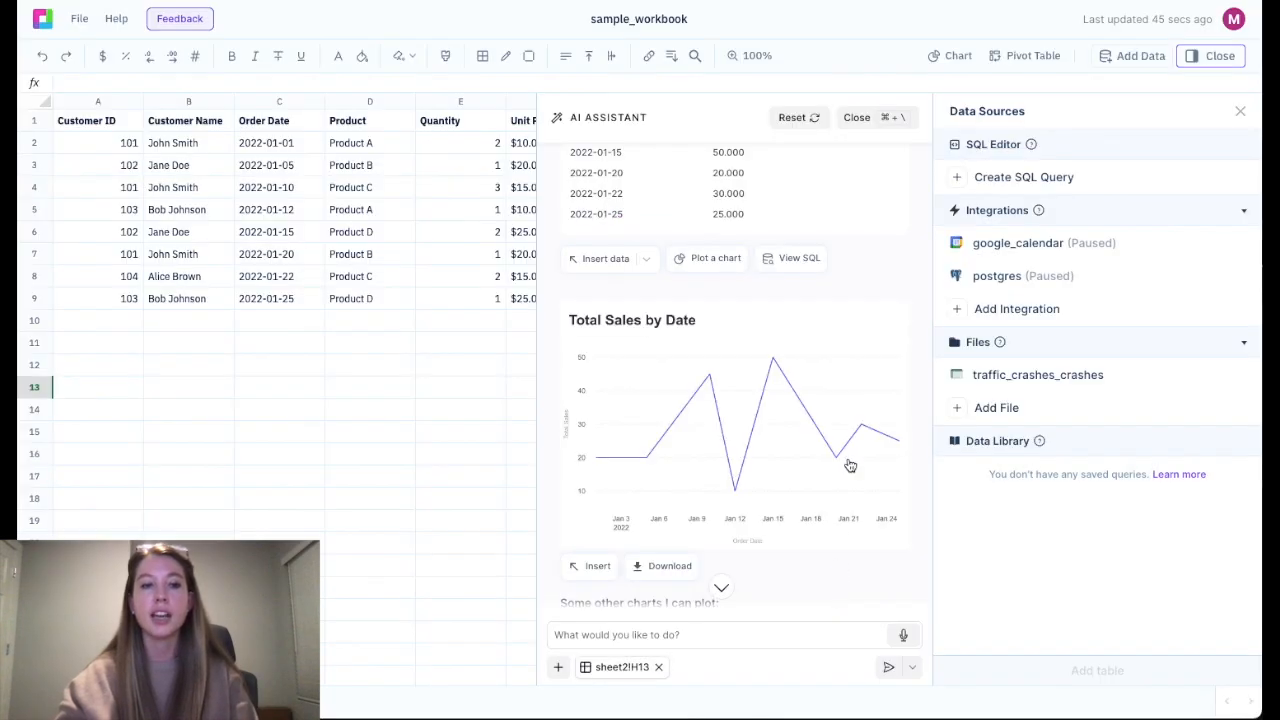
pyautogui.click(884, 120)
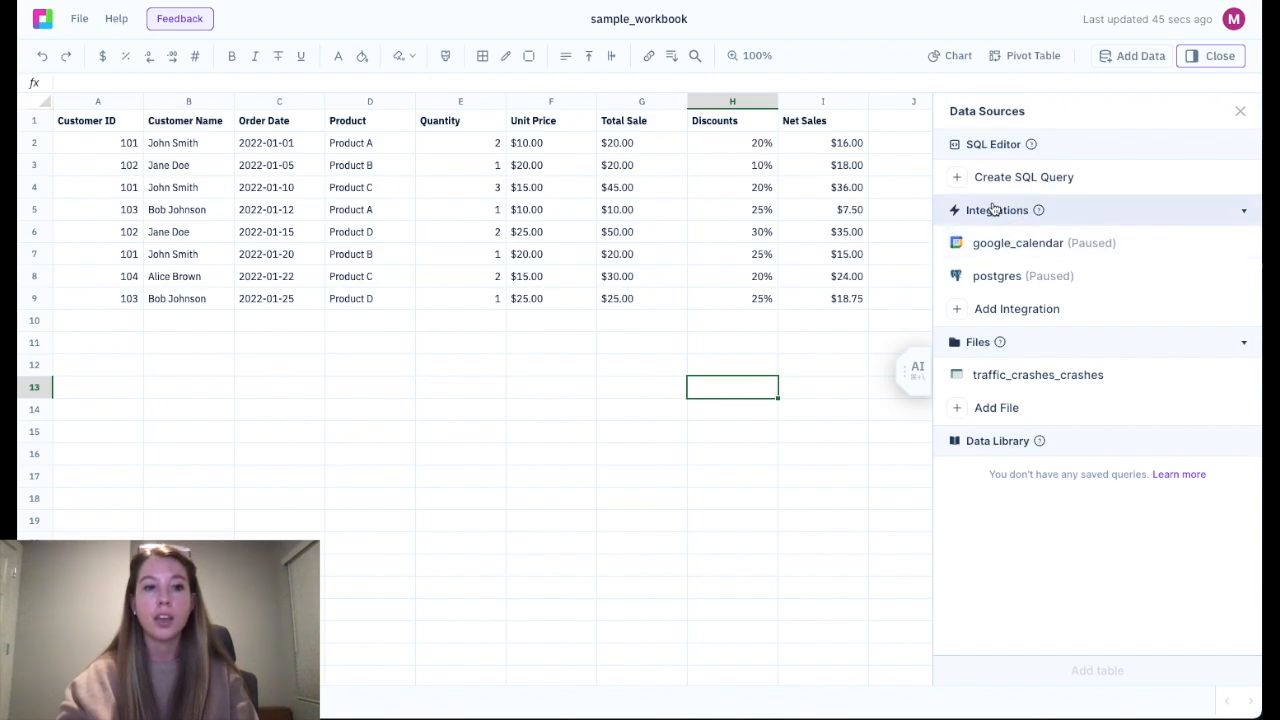
# - Browse the list of integrations that can be connected as data sources without adding one
pyautogui.click(1000, 308)
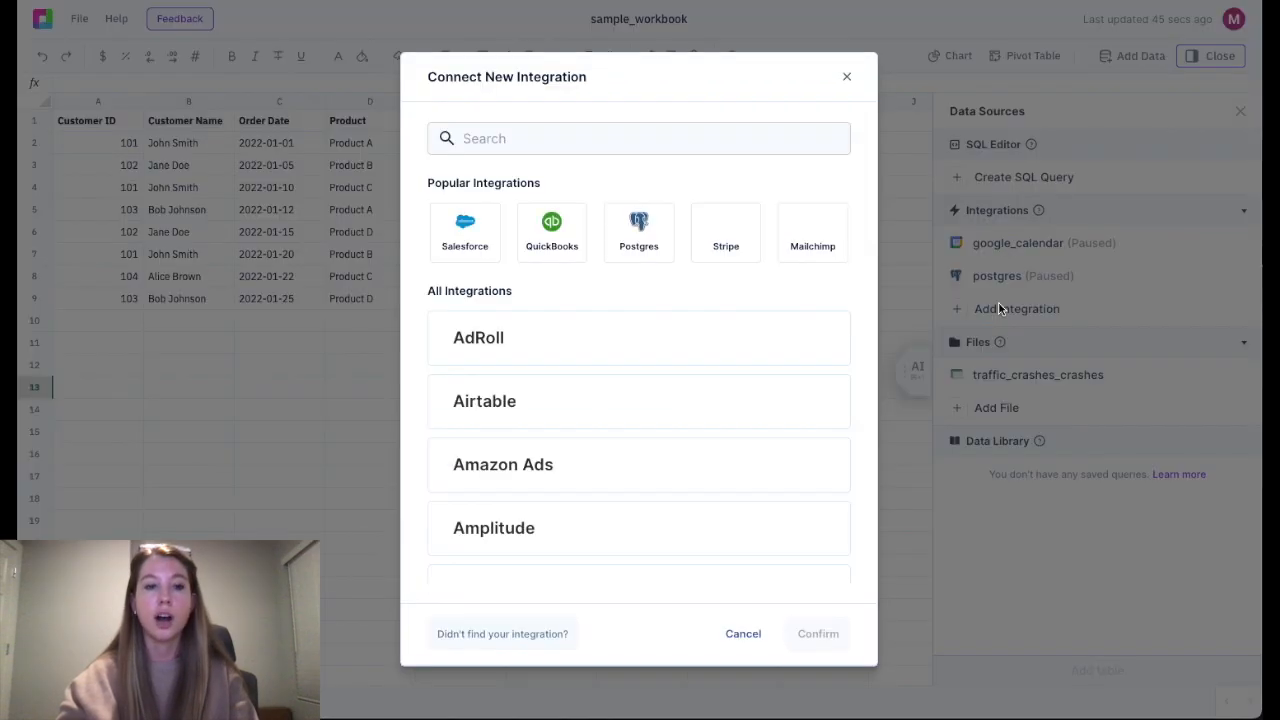
pyautogui.scroll(-5, 733, 448)
pyautogui.scroll(-10, 733, 448)
pyautogui.scroll(-8, 735, 449)
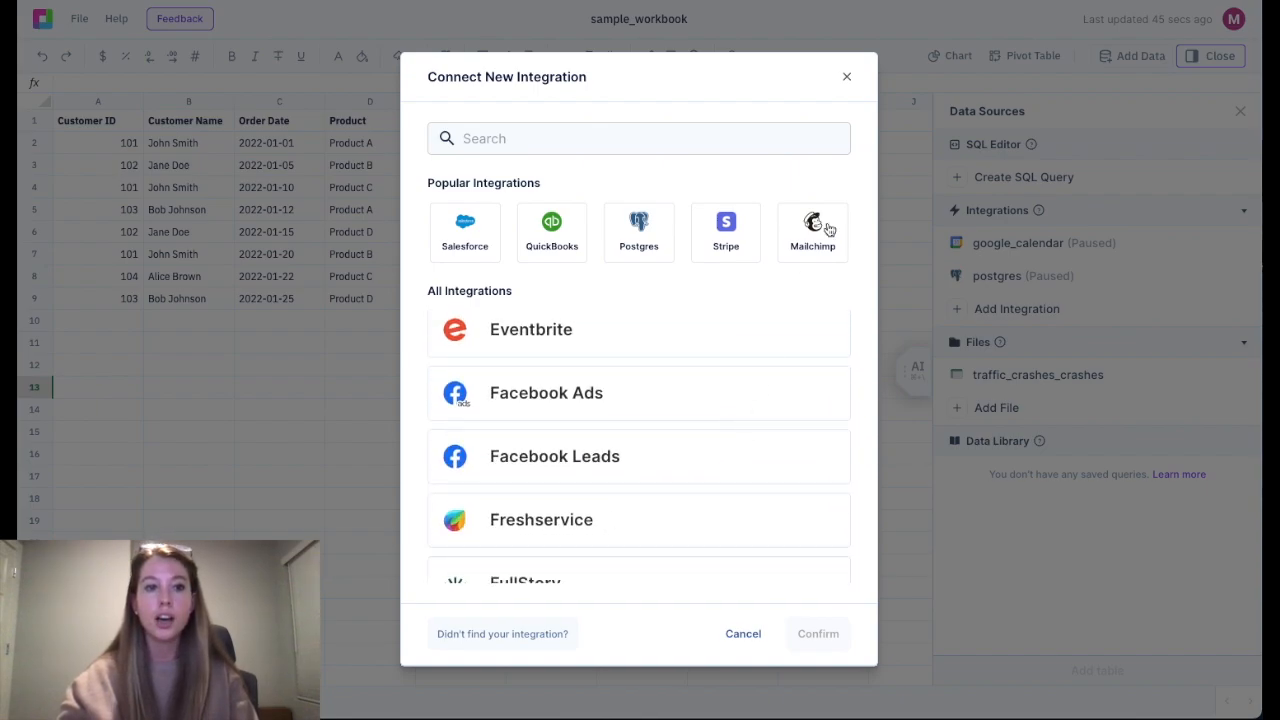
pyautogui.click(846, 77)
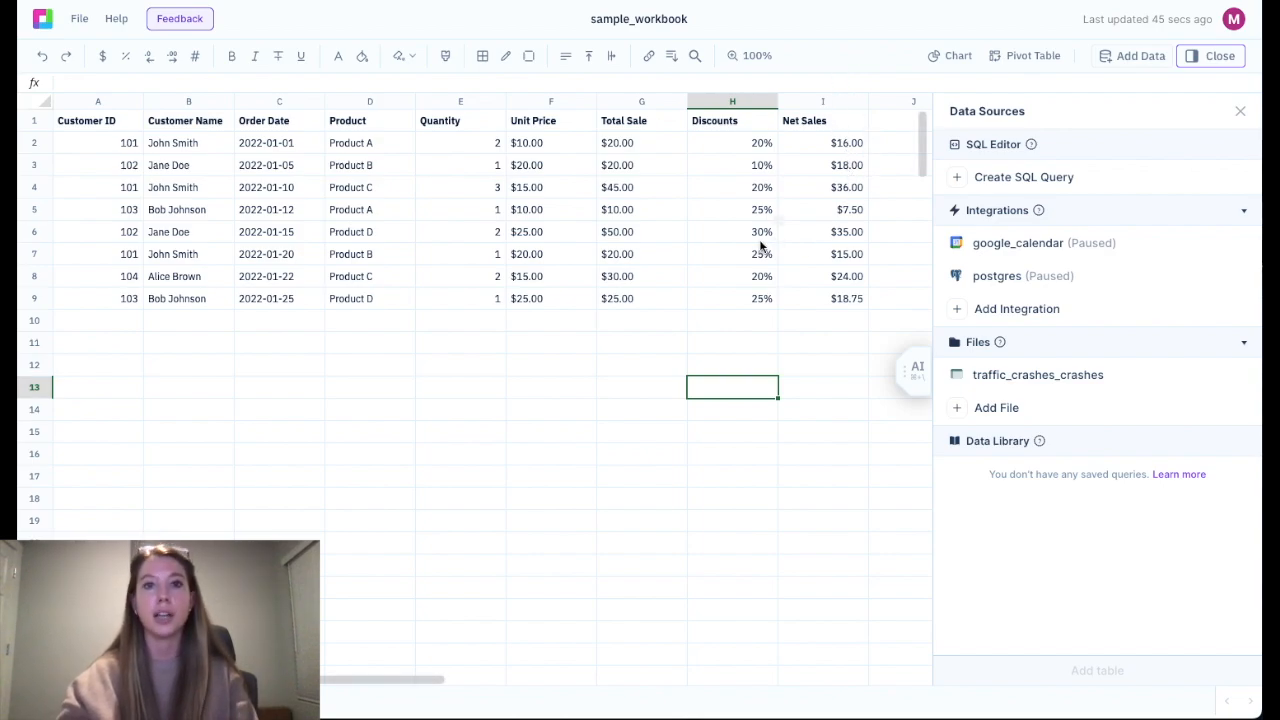
# - Reopen the AI assistant conversation beside the data sources
pyautogui.click(918, 368)
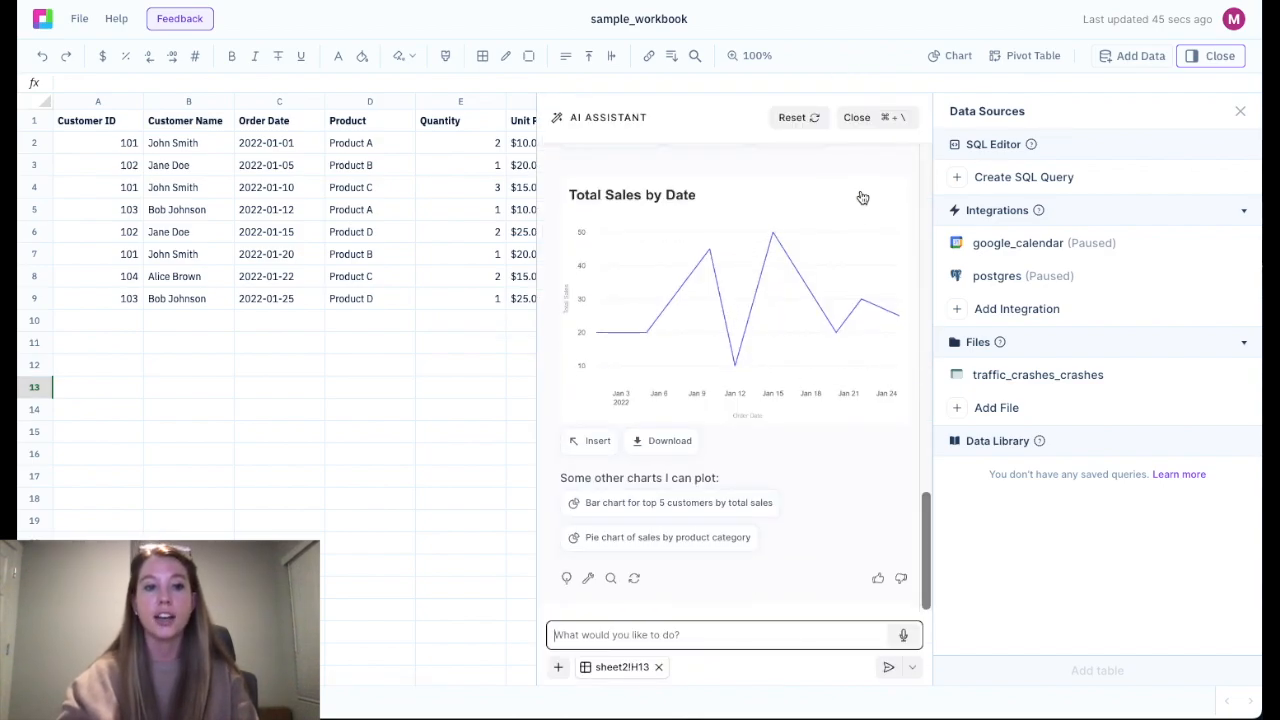